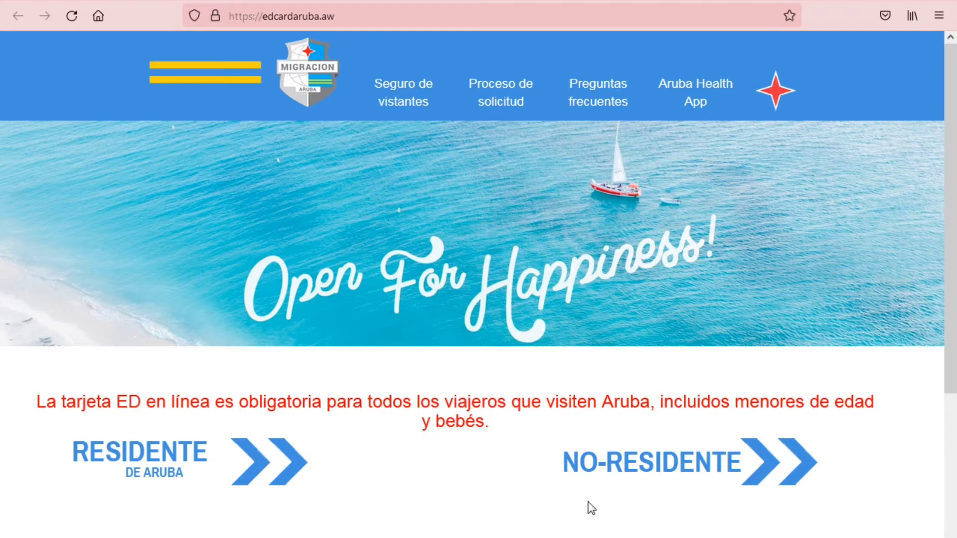
# Choose the non-resident application, set the arrival date to 18 June 2022, and continue
pyautogui.click(685, 477)
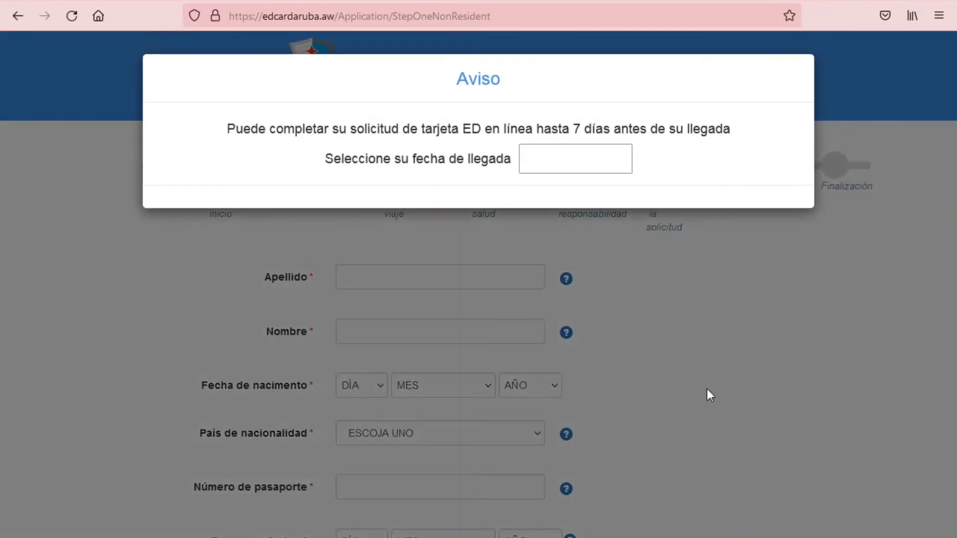
pyautogui.click(571, 159)
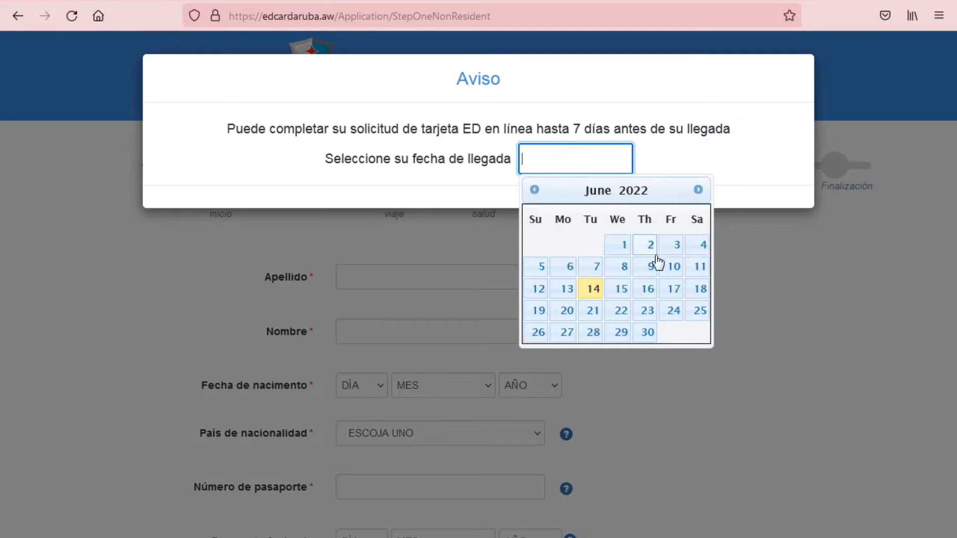
pyautogui.click(697, 290)
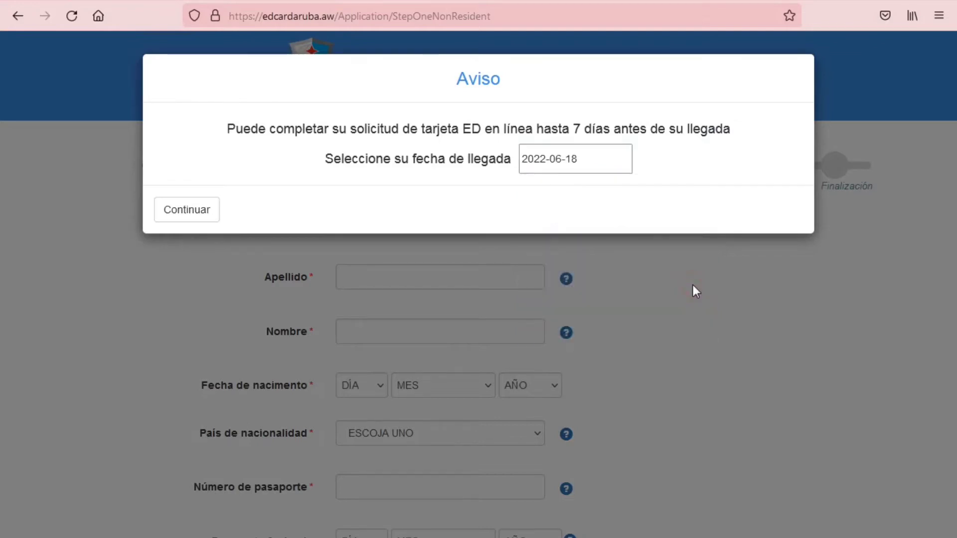
pyautogui.click(184, 211)
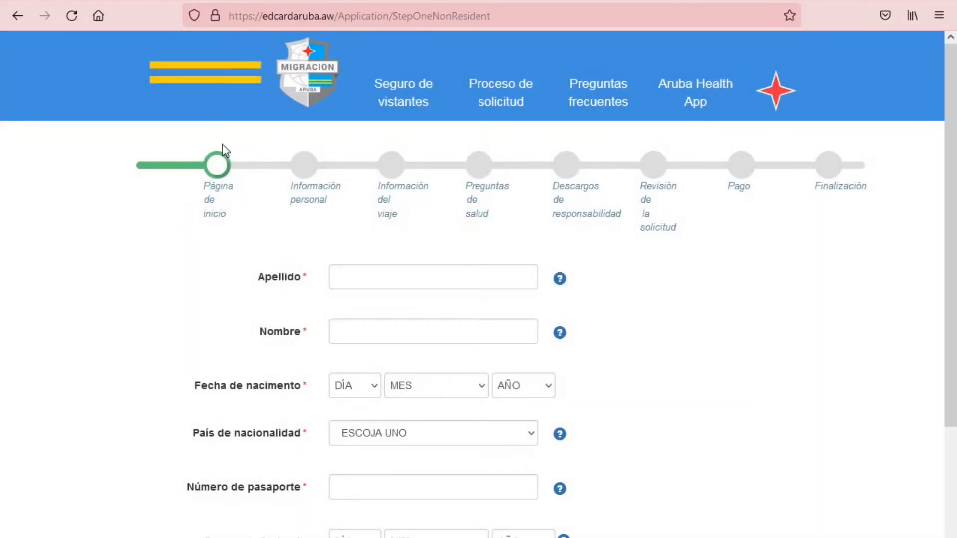
pyautogui.click(336, 272)
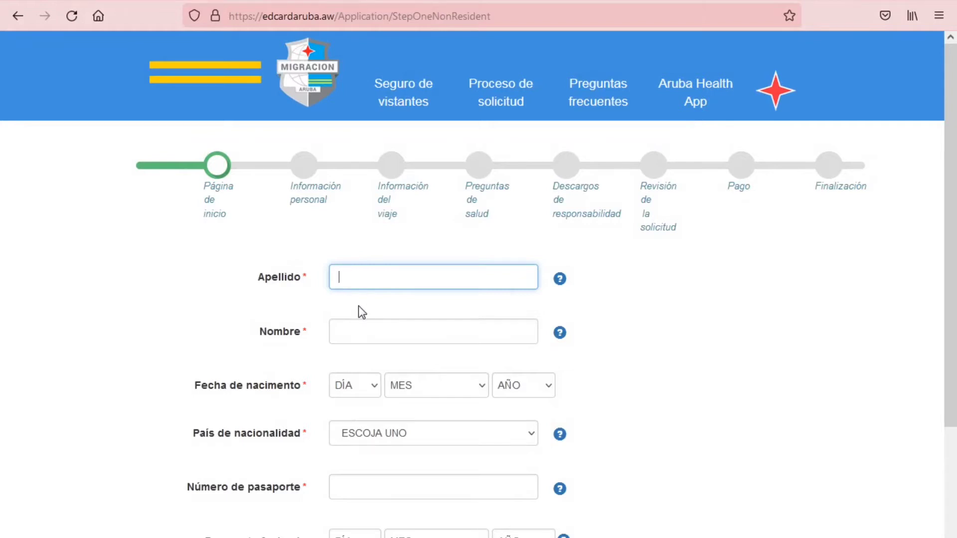
pyautogui.write('MAMAMAMA')
pyautogui.click(351, 329)
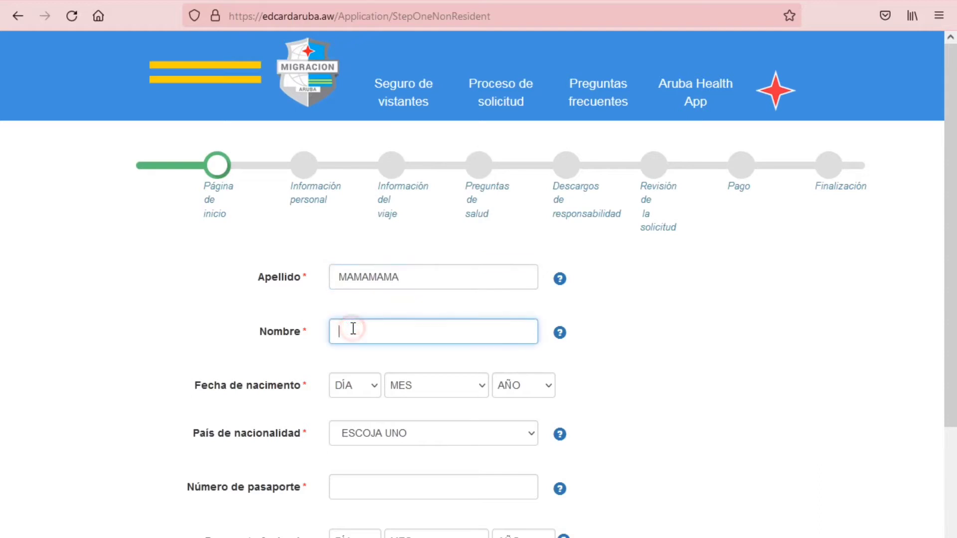
pyautogui.write('SASASASASA')
pyautogui.click(364, 388)
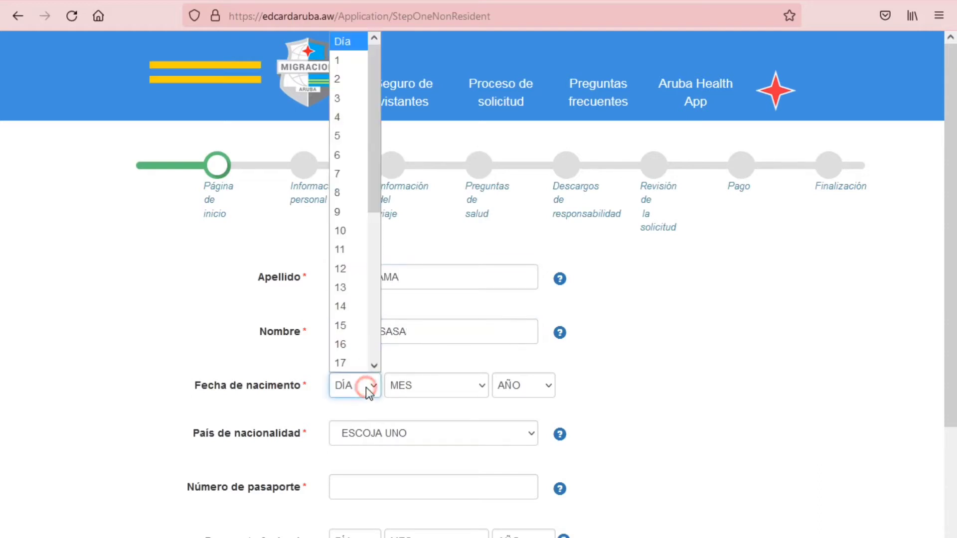
pyautogui.click(349, 269)
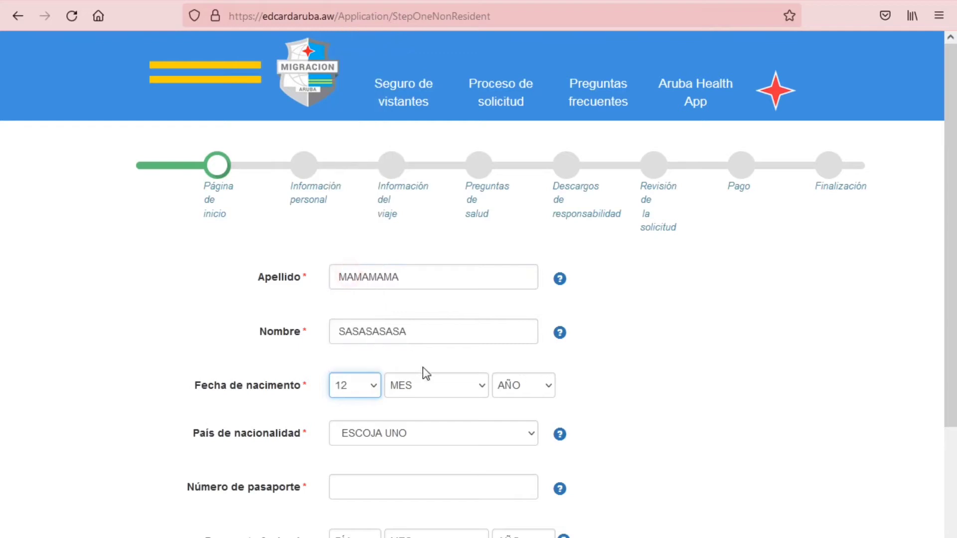
pyautogui.click(424, 387)
pyautogui.click(426, 465)
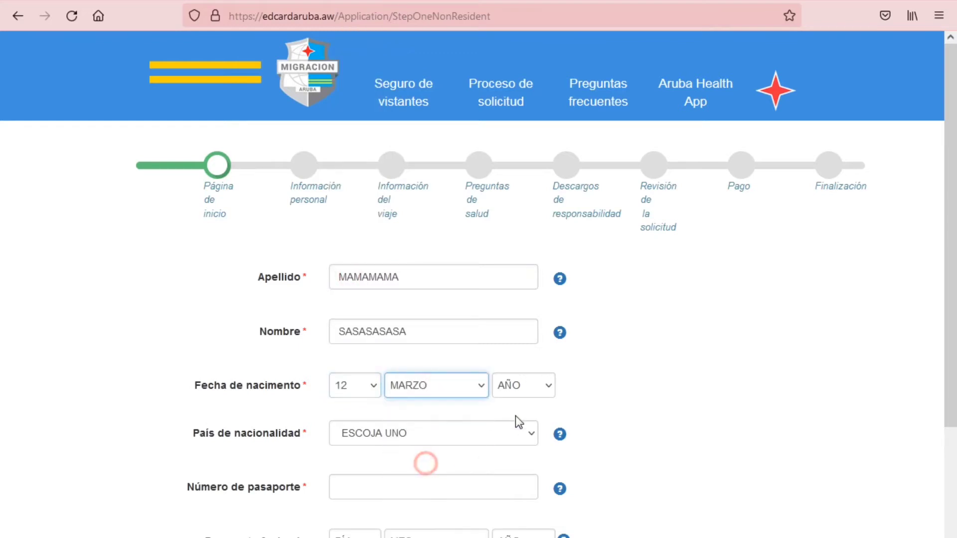
pyautogui.click(547, 385)
pyautogui.scroll(-10, 528, 344)
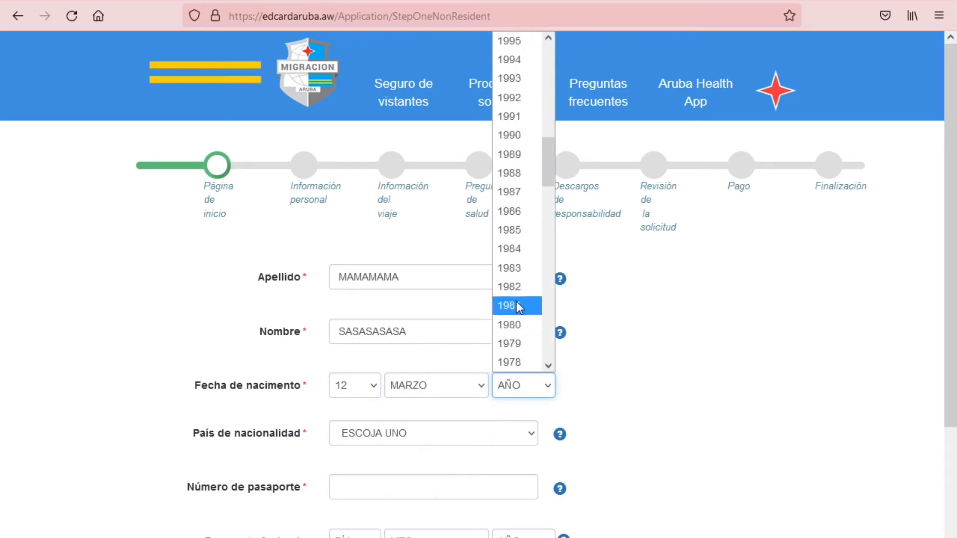
pyautogui.click(515, 249)
# Choose Netherlands nationality, enter the passport number, and set its expiry to 11 September 2025
pyautogui.click(375, 435)
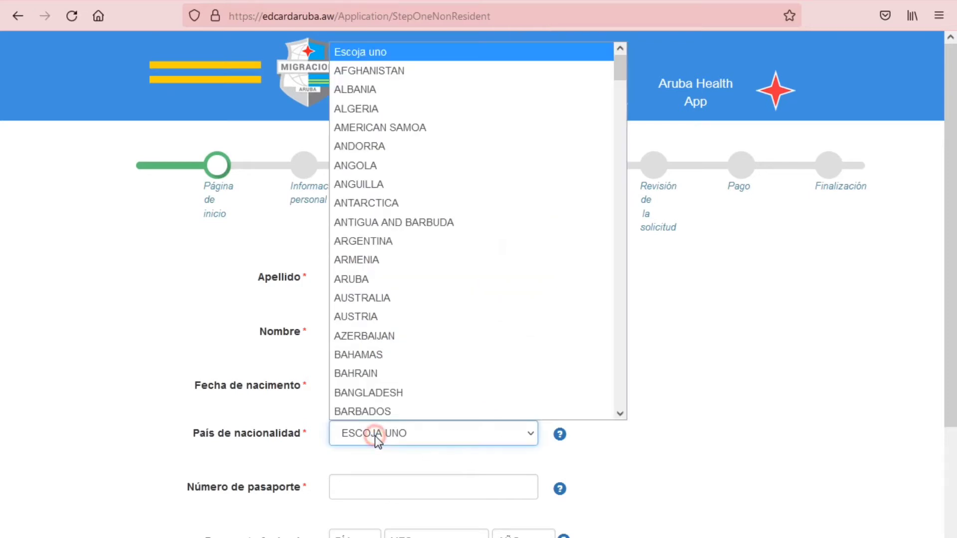
pyautogui.scroll(-15, 368, 199)
pyautogui.scroll(5, 396, 156)
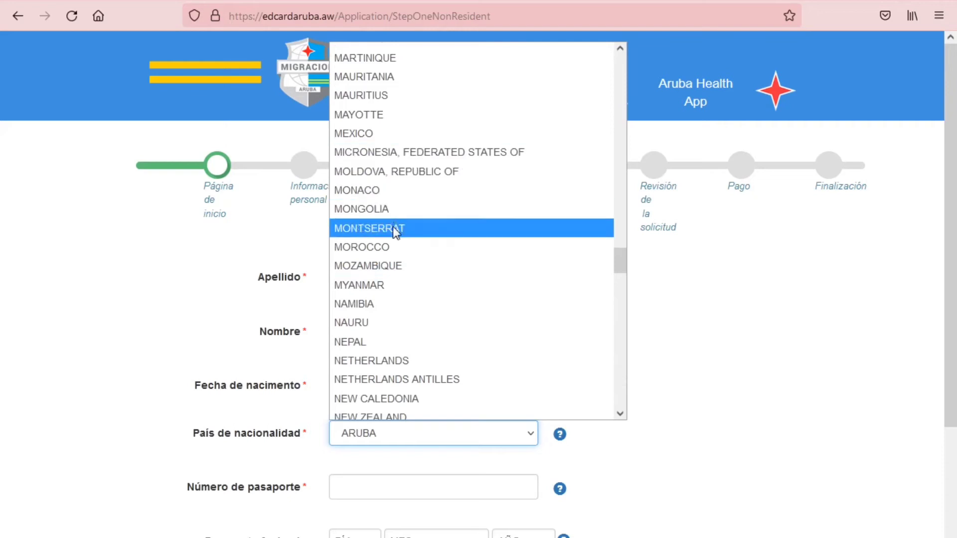
pyautogui.click(387, 364)
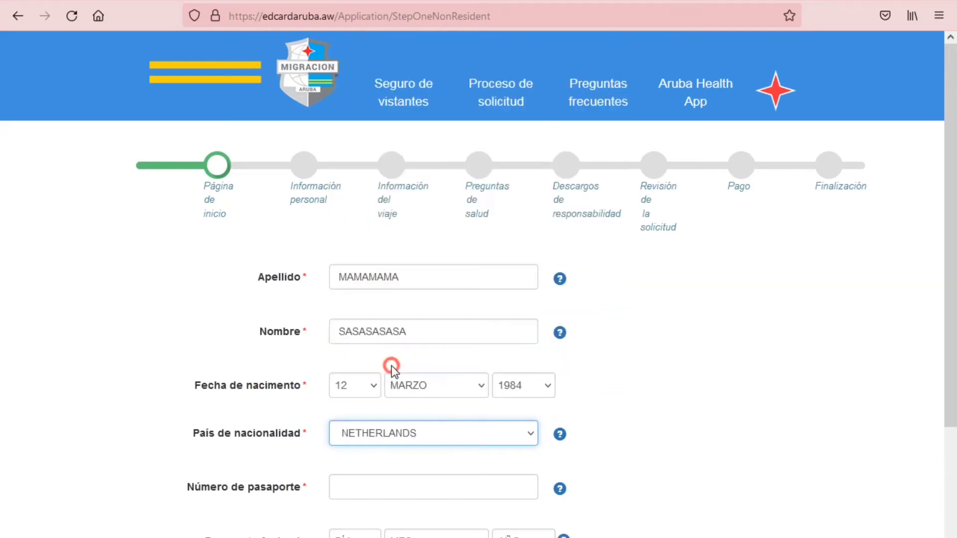
pyautogui.click(388, 496)
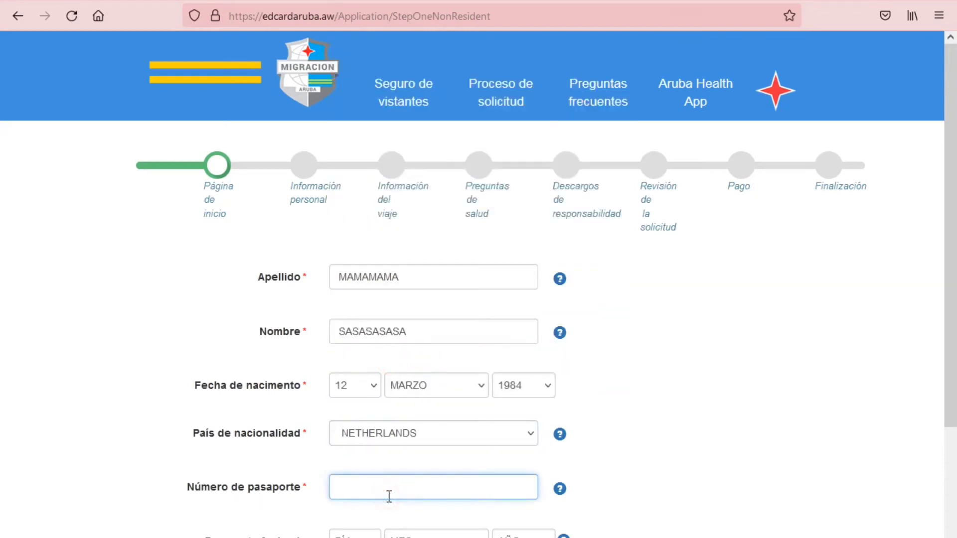
pyautogui.click(349, 534)
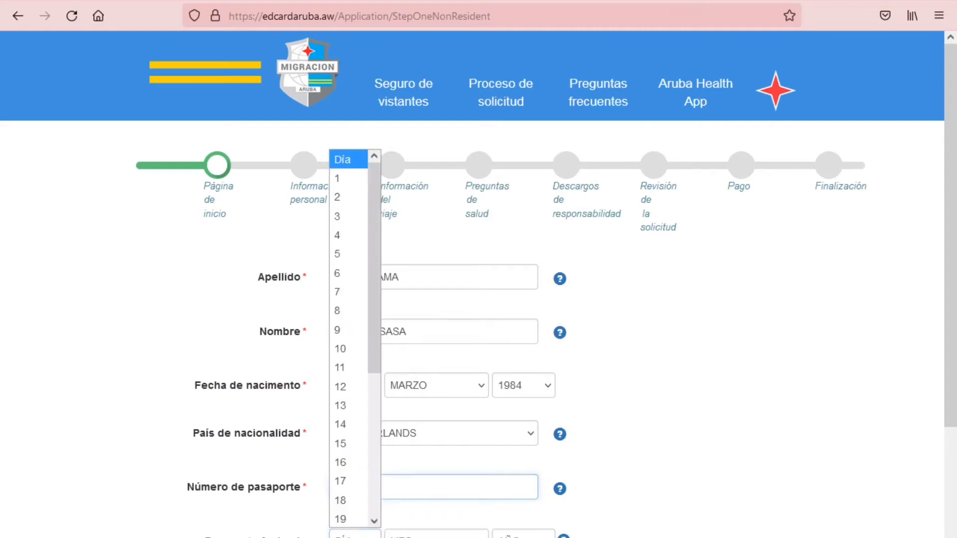
pyautogui.click(358, 369)
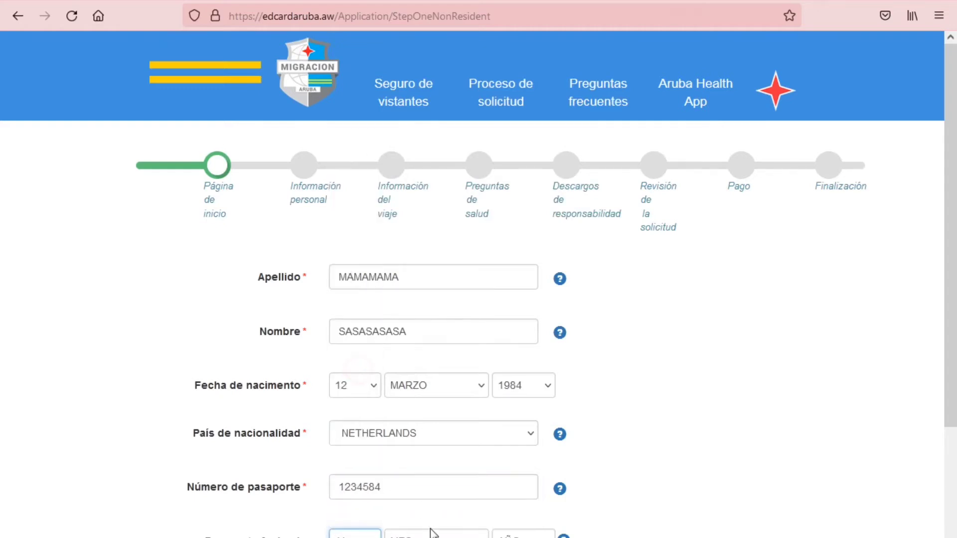
pyautogui.click(427, 534)
pyautogui.click(419, 459)
pyautogui.click(523, 534)
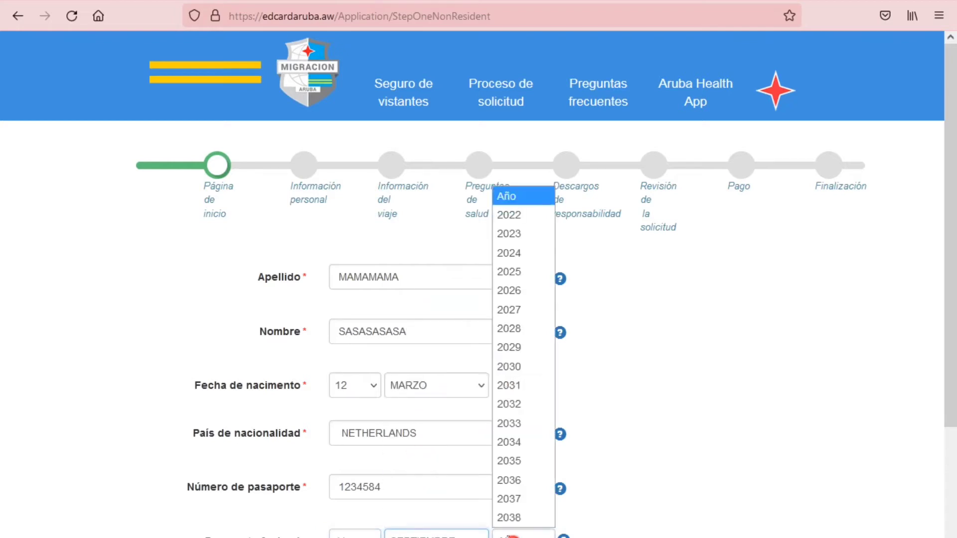
pyautogui.click(518, 273)
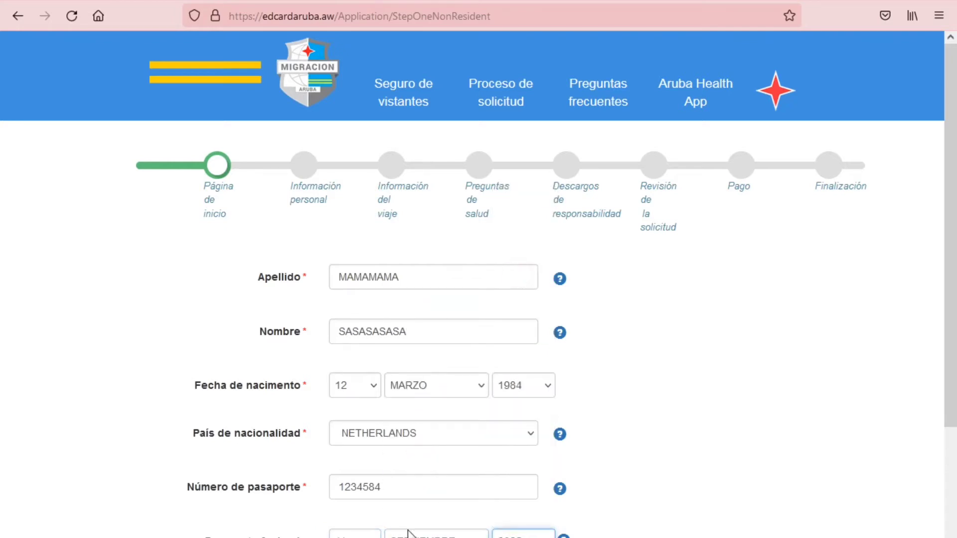
# Keep the passport type set to Normal
pyautogui.scroll(-6, 405, 528)
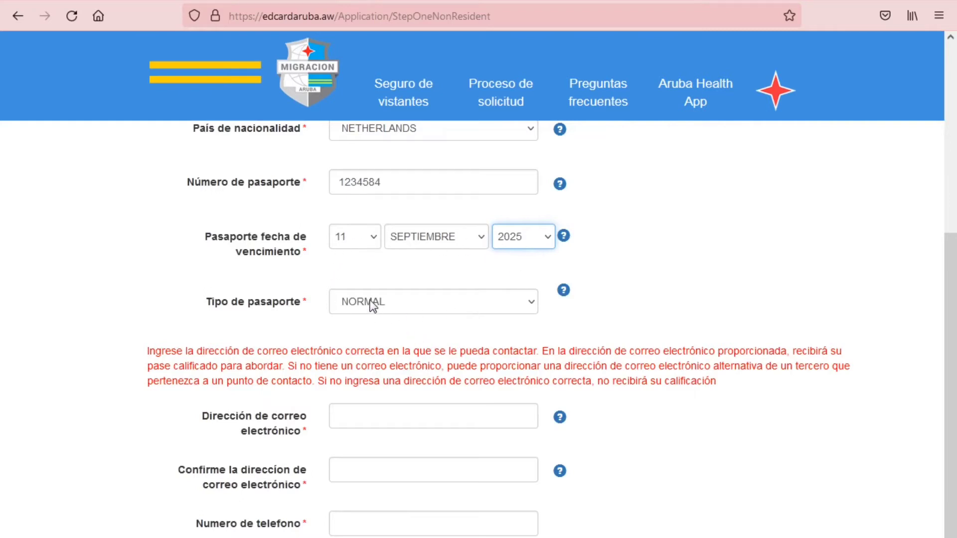
pyautogui.click(416, 304)
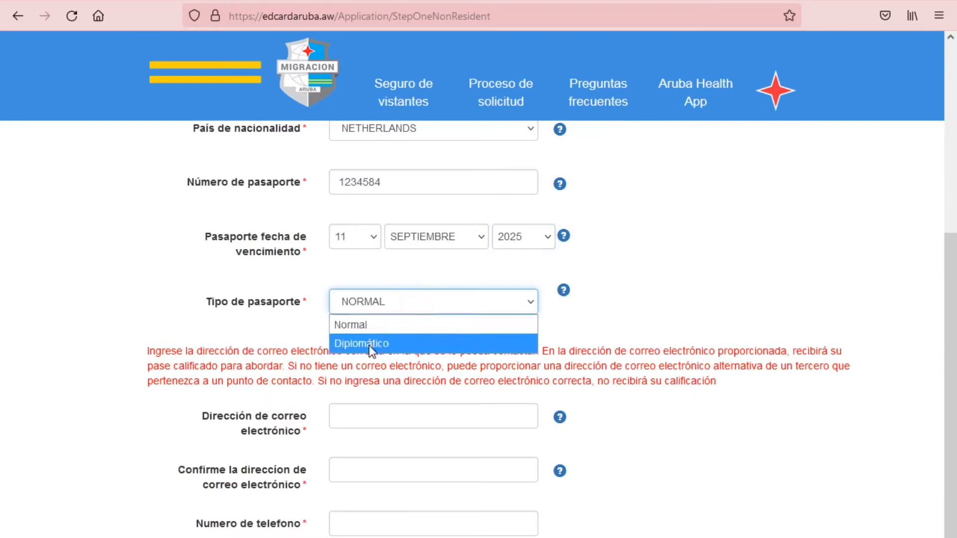
pyautogui.click(367, 324)
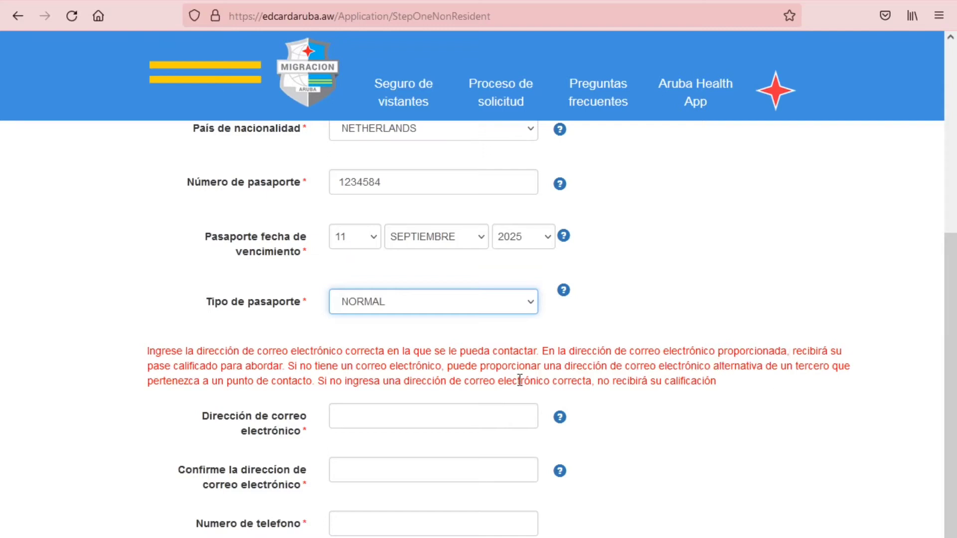
# Fill in the contact e-mail address and its confirmation field
pyautogui.click(340, 421)
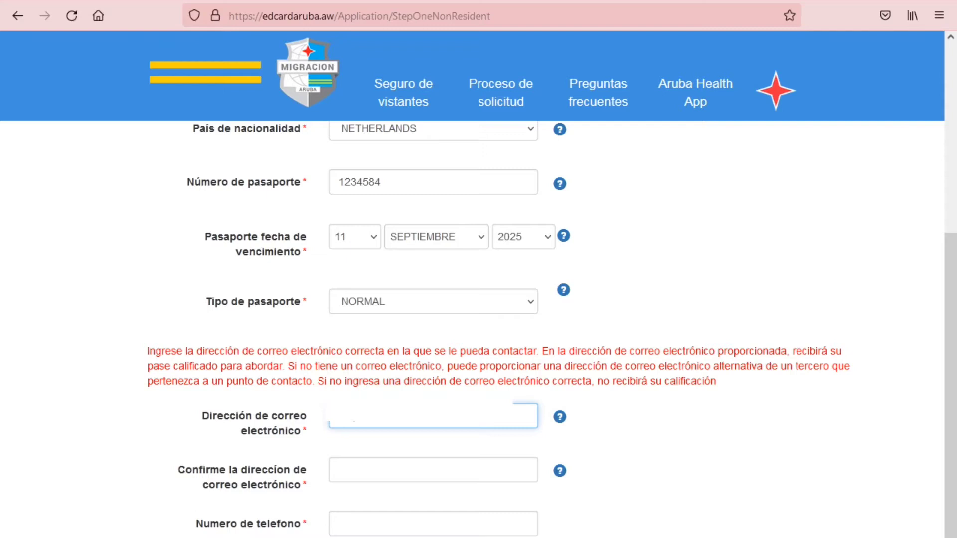
pyautogui.click(429, 470)
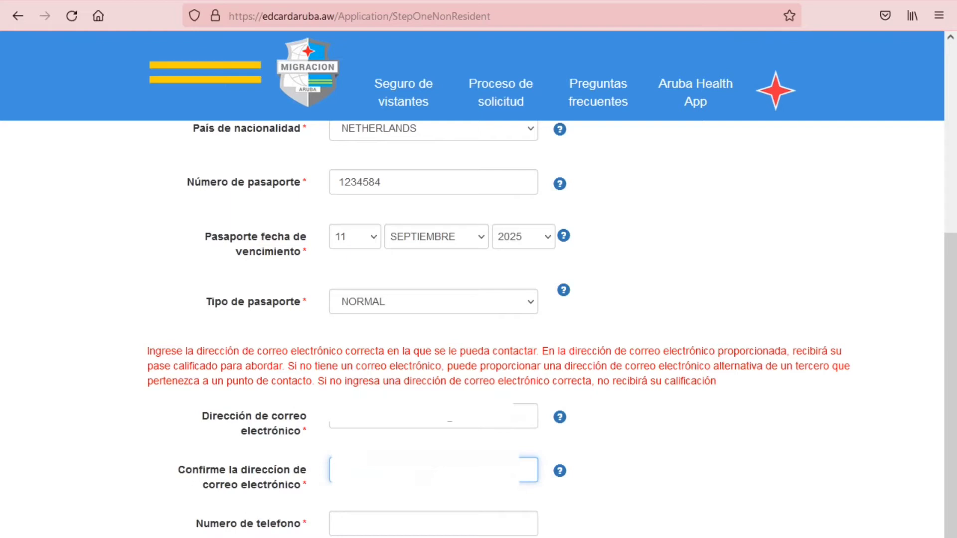
pyautogui.scroll(-2, 478, 328)
pyautogui.click(433, 447)
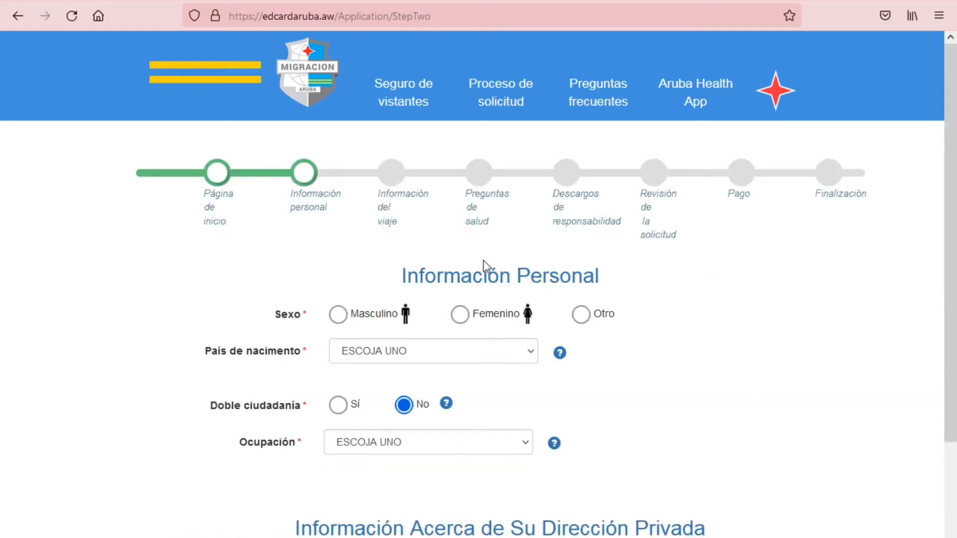
# Set the traveller's sex to Femenino and country of birth to Colombia
pyautogui.click(460, 315)
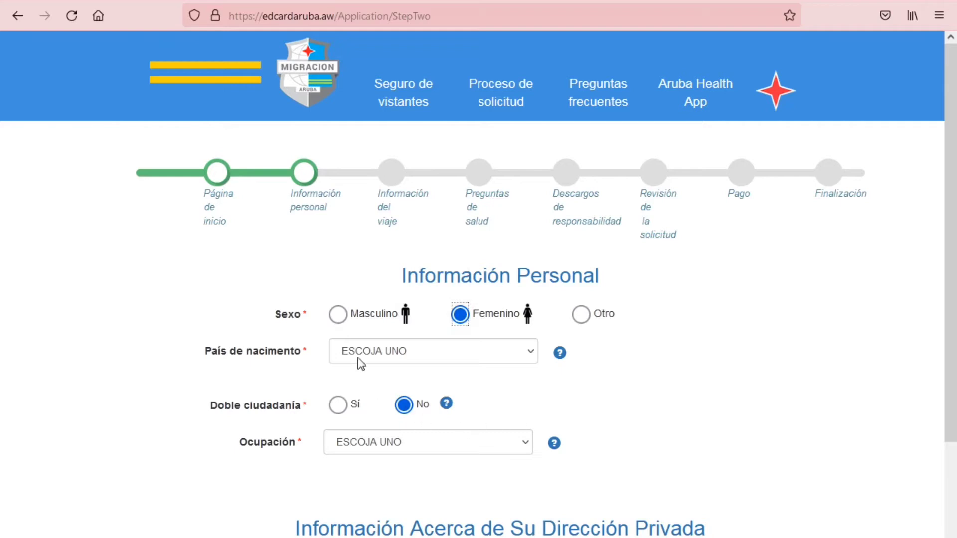
pyautogui.click(339, 354)
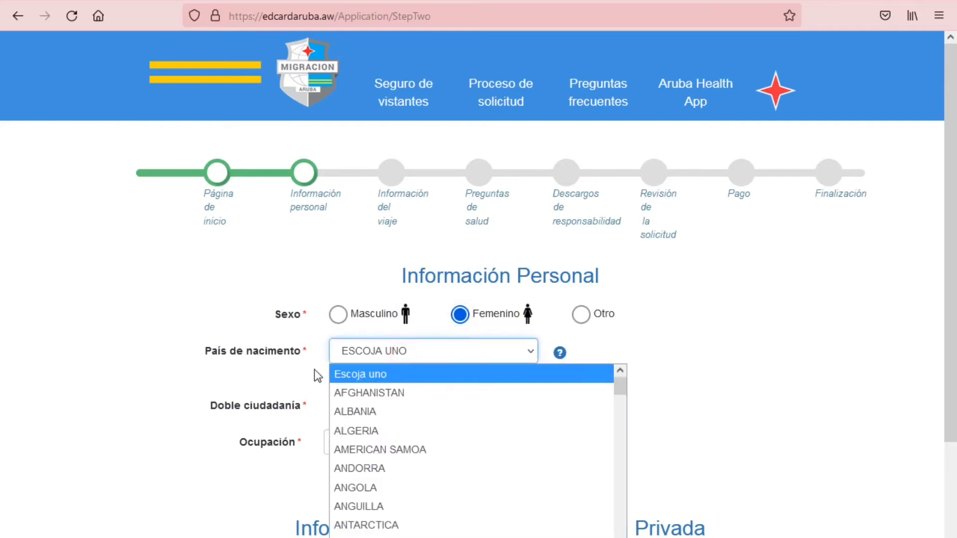
pyautogui.scroll(-5, 432, 496)
pyautogui.scroll(-4, 436, 501)
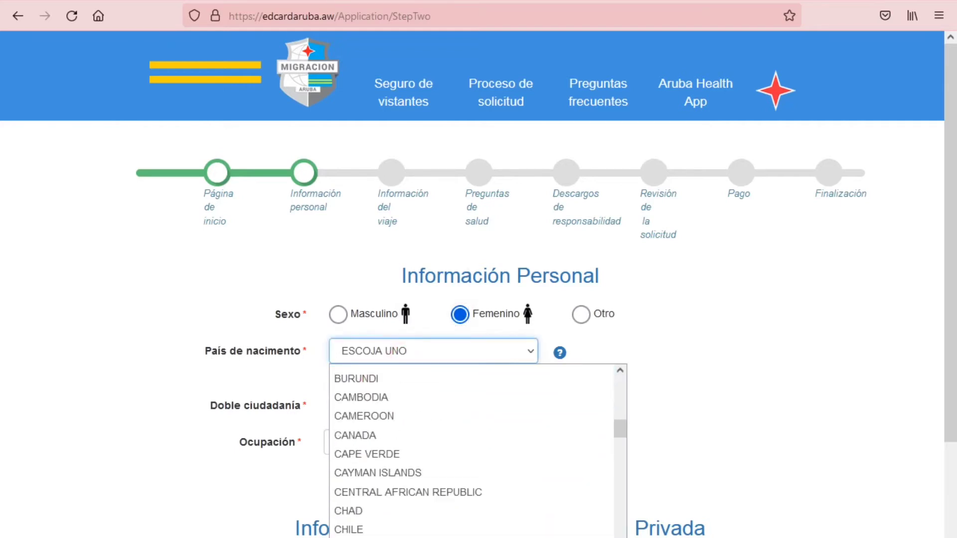
pyautogui.scroll(-1, 506, 524)
pyautogui.click(507, 524)
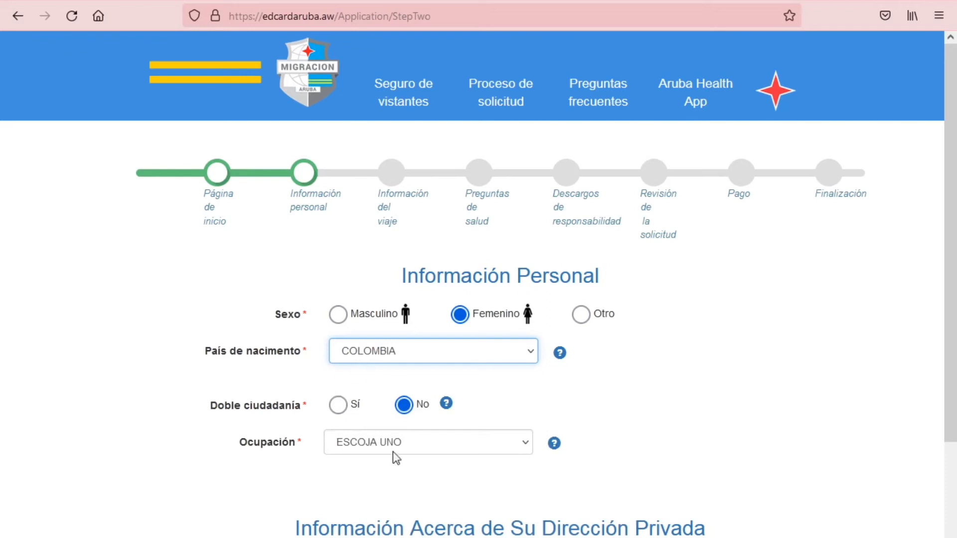
# Select Otro as the traveller's occupation
pyautogui.click(422, 443)
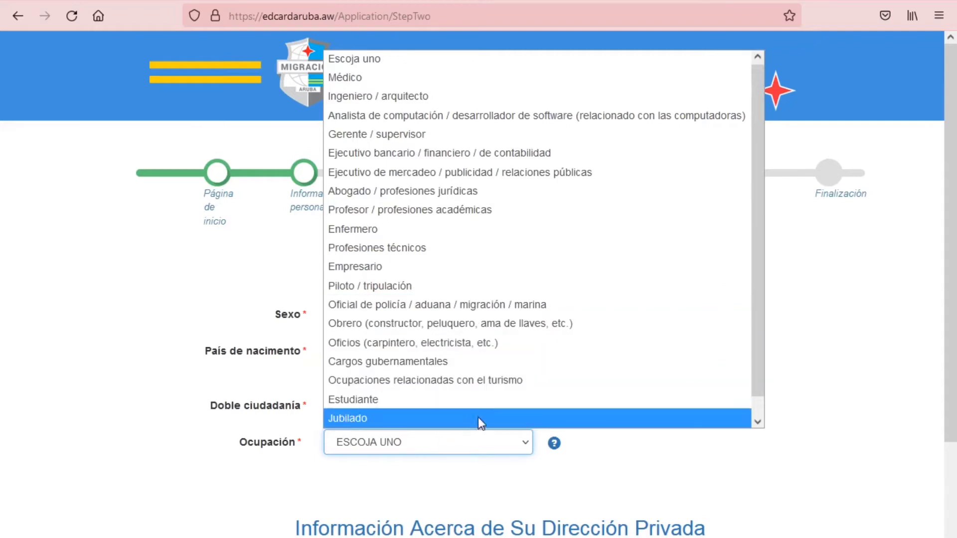
pyautogui.scroll(-1, 477, 417)
pyautogui.click(348, 417)
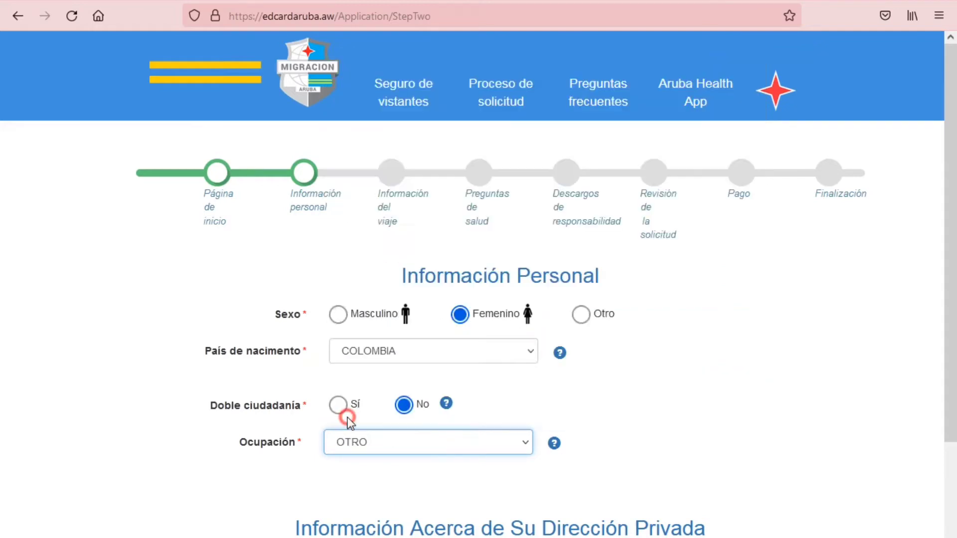
pyautogui.scroll(-5, 504, 440)
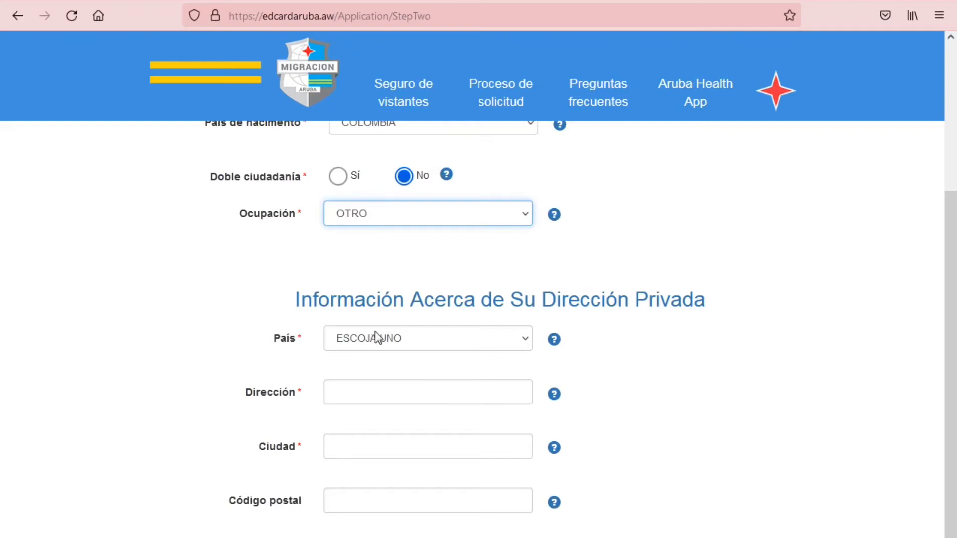
# Select Aruba as the address country and enter the street address
pyautogui.click(513, 340)
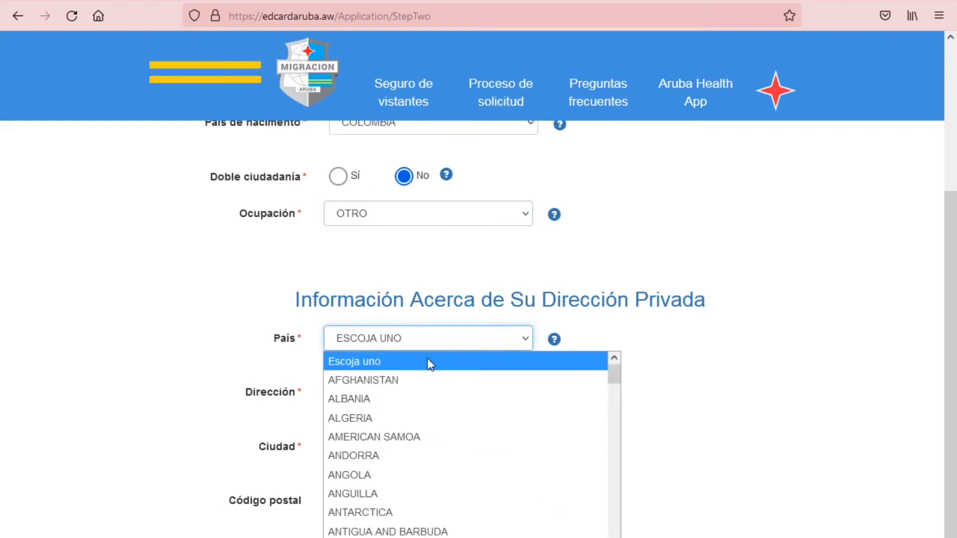
pyautogui.scroll(-2, 384, 417)
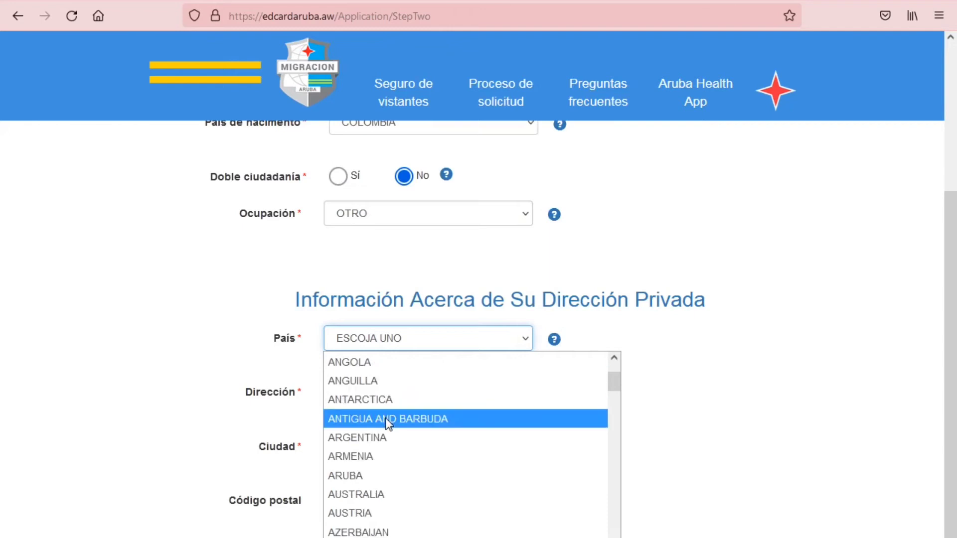
pyautogui.click(355, 478)
pyautogui.click(393, 387)
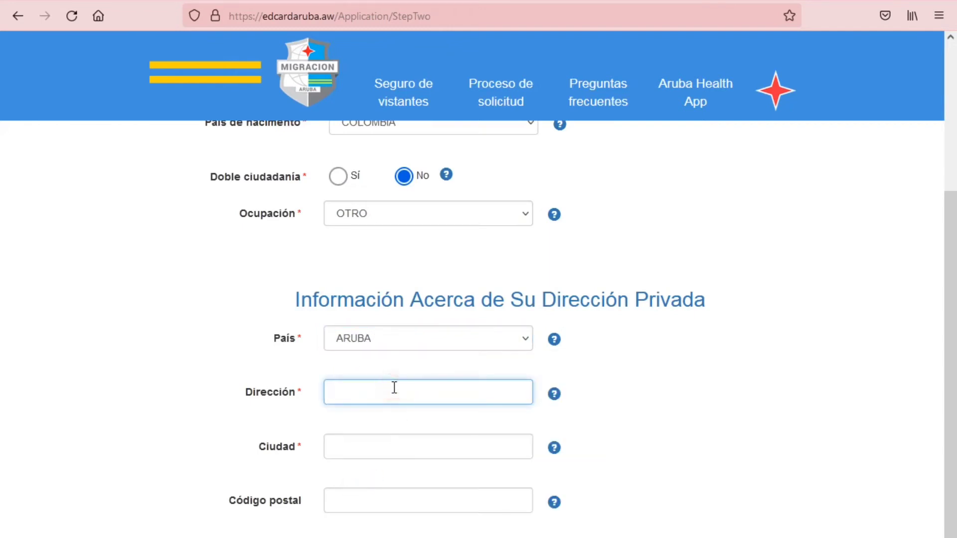
pyautogui.write('C')
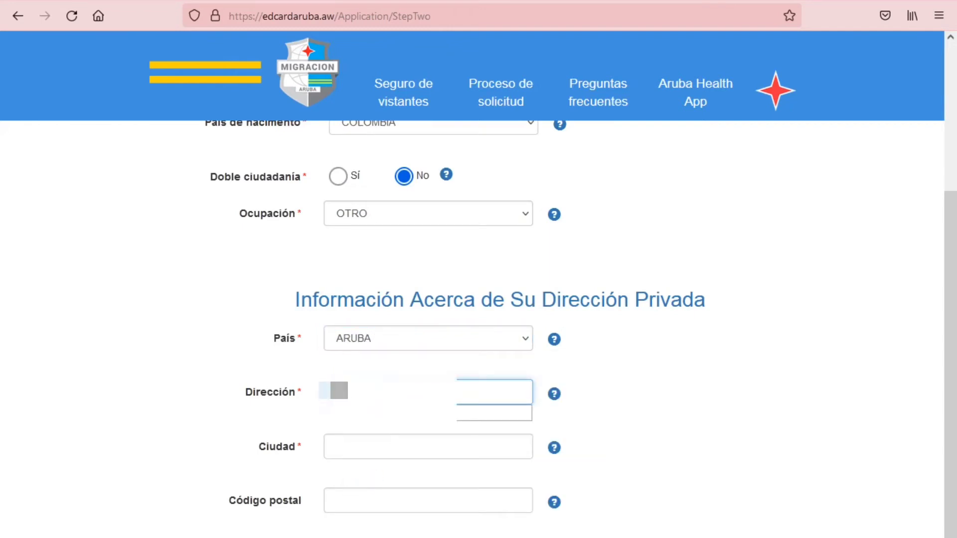
pyautogui.write('alle')
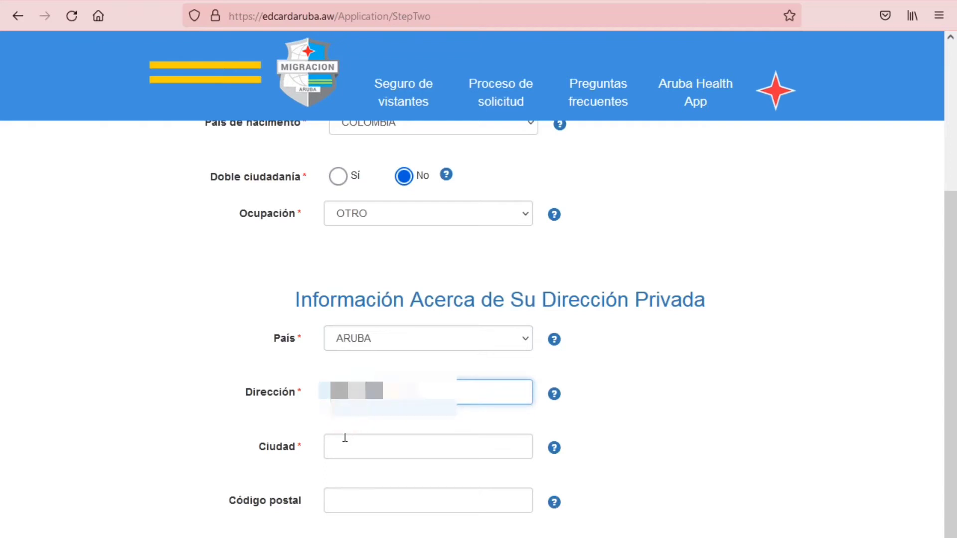
# Enter Oranjestad as the city and 0000 as the postal code
pyautogui.click(344, 444)
pyautogui.write('OR')
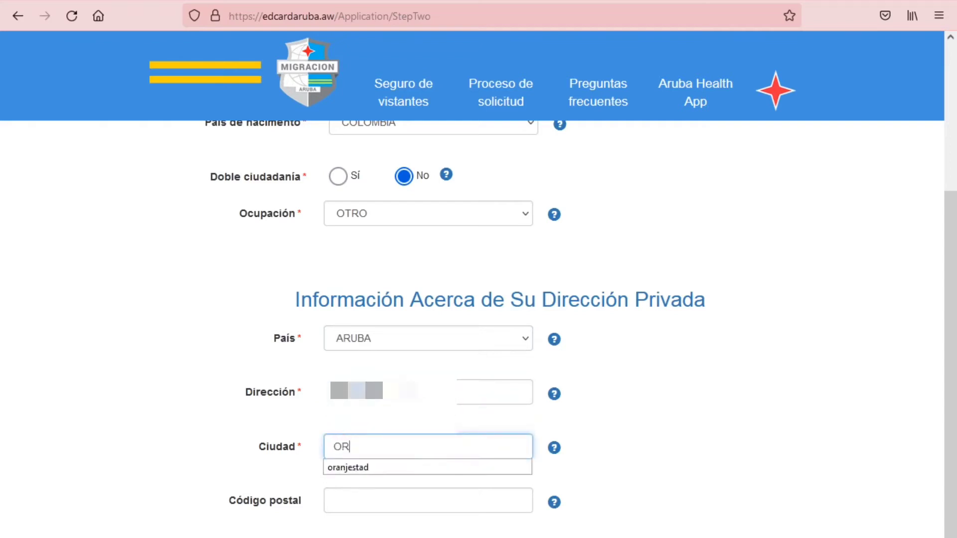
pyautogui.write('ANJESTAD')
pyautogui.click(365, 466)
pyautogui.click(345, 493)
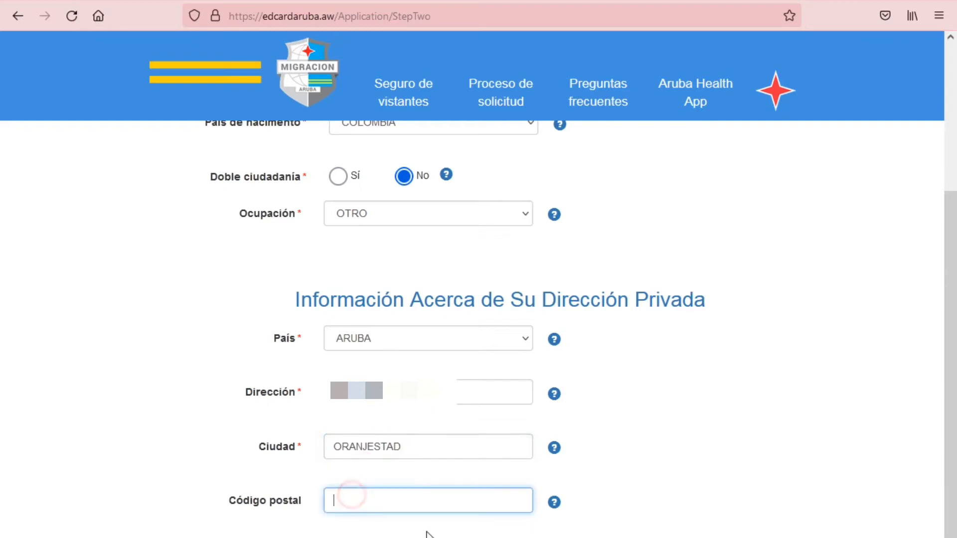
pyautogui.write('0000')
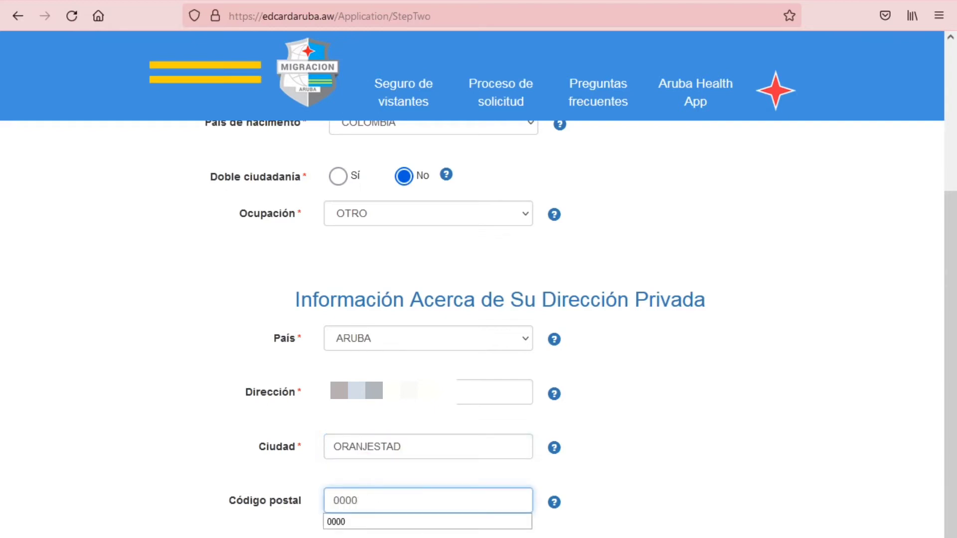
pyautogui.click(592, 501)
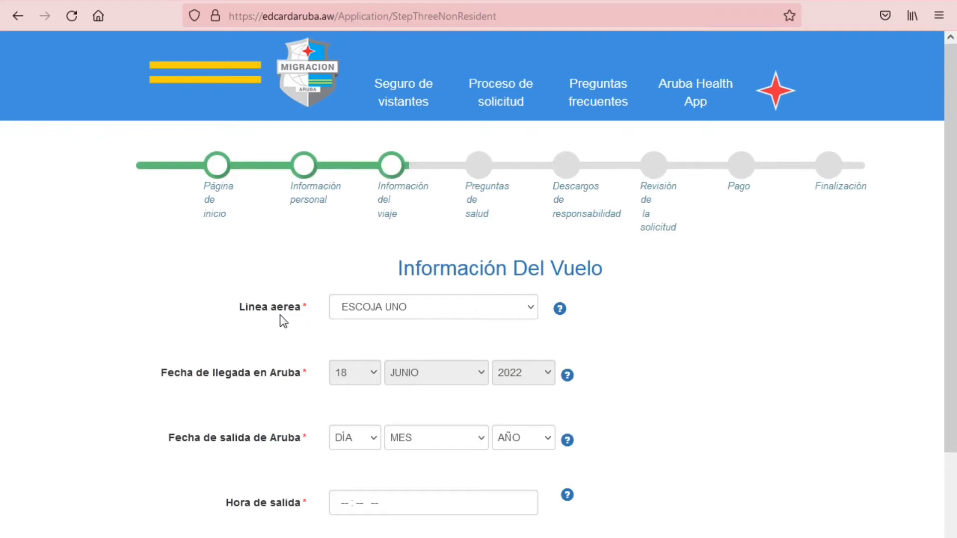
# Choose Avianca as the airline and AV 8373 as the flight number
pyautogui.click(442, 311)
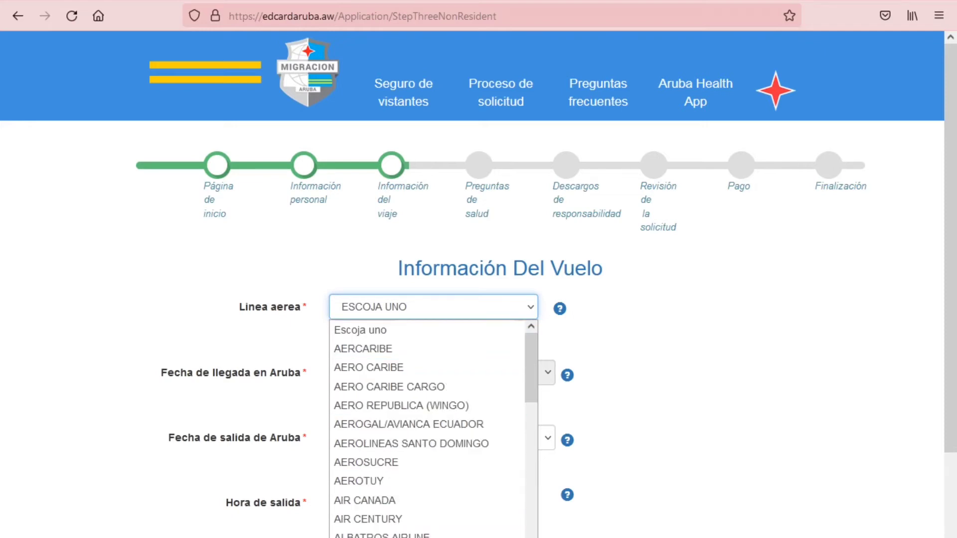
pyautogui.scroll(-18, 429, 429)
pyautogui.scroll(18, 428, 428)
pyautogui.write('avianca')
pyautogui.press('Return')
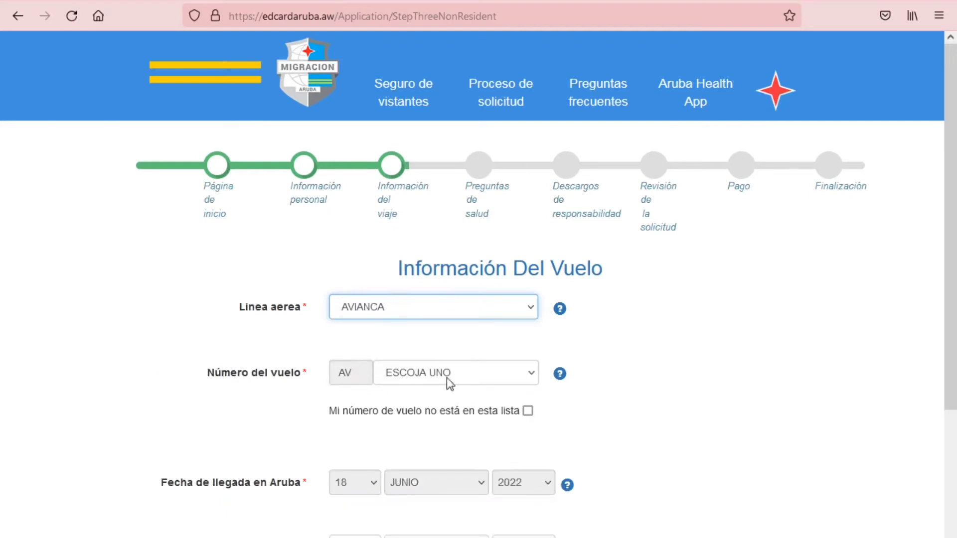
pyautogui.click(477, 371)
pyautogui.click(391, 508)
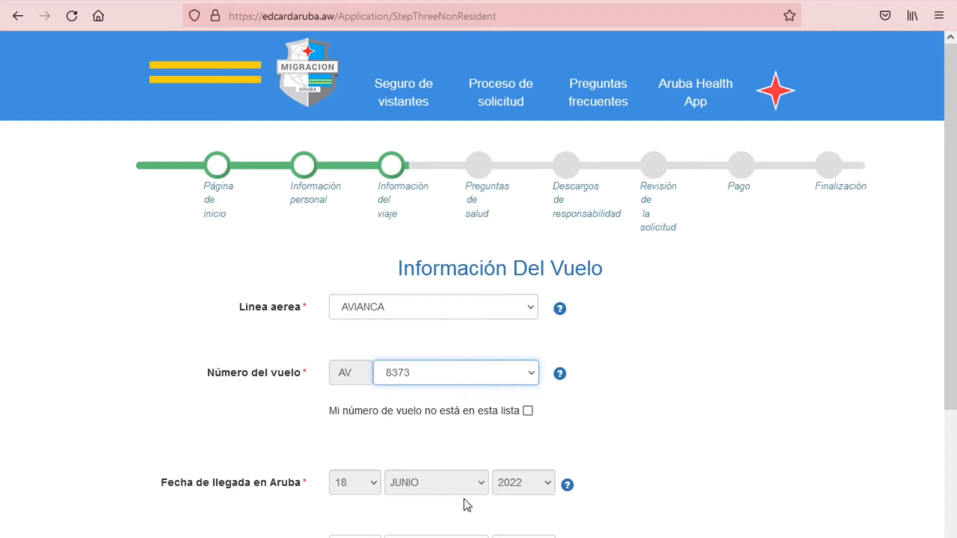
pyautogui.scroll(-5, 515, 508)
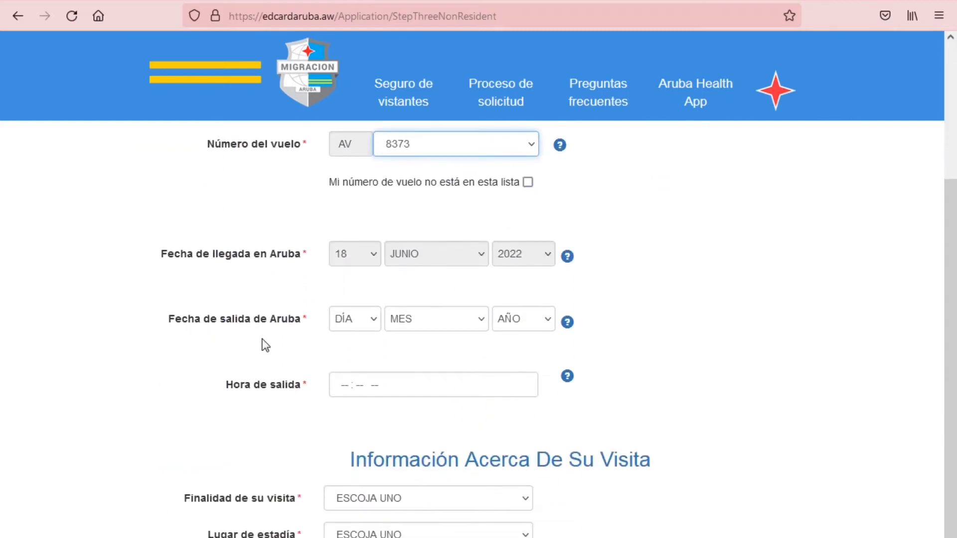
# Set the departure date from Aruba to 27 June 2022
pyautogui.click(368, 319)
pyautogui.scroll(-4, 359, 448)
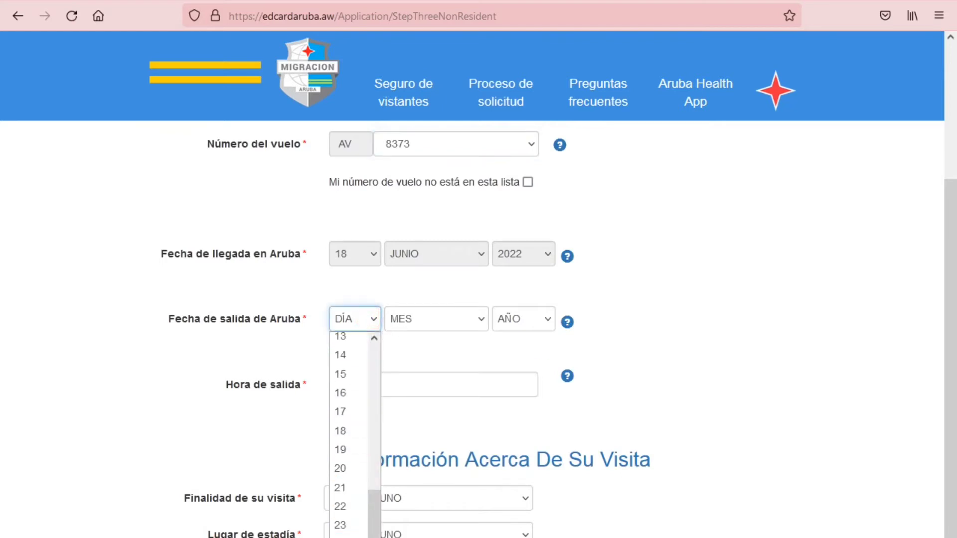
pyautogui.press('2')
pyautogui.press('7')
pyautogui.press('Return')
pyautogui.click(456, 319)
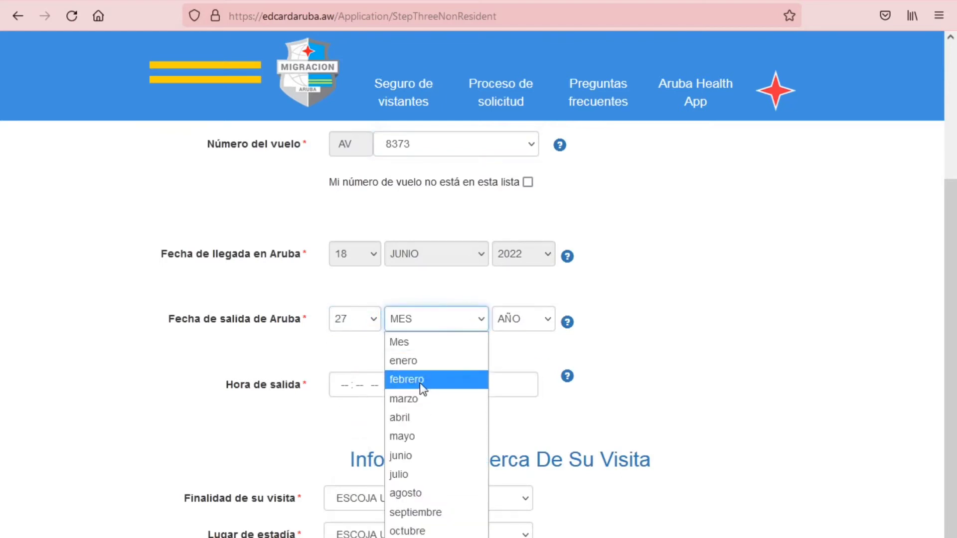
pyautogui.click(416, 453)
pyautogui.click(547, 323)
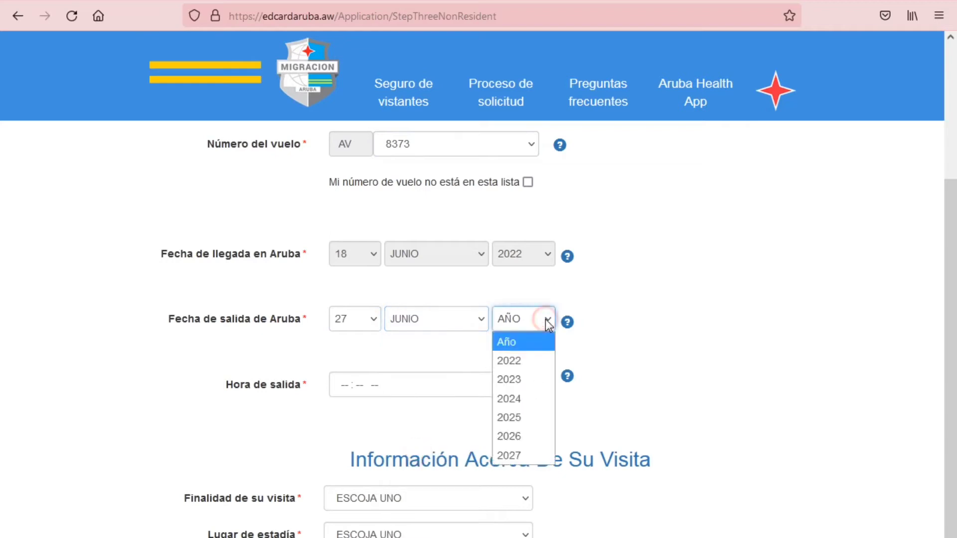
pyautogui.click(517, 359)
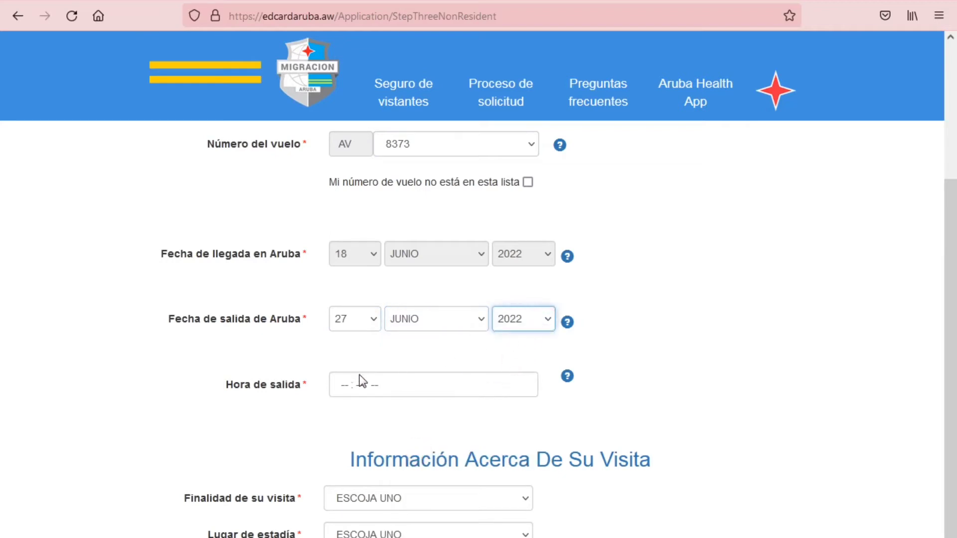
# Enter 12:10 PM as the departure time using '1210p'
pyautogui.scroll(-3, 363, 382)
pyautogui.click(344, 309)
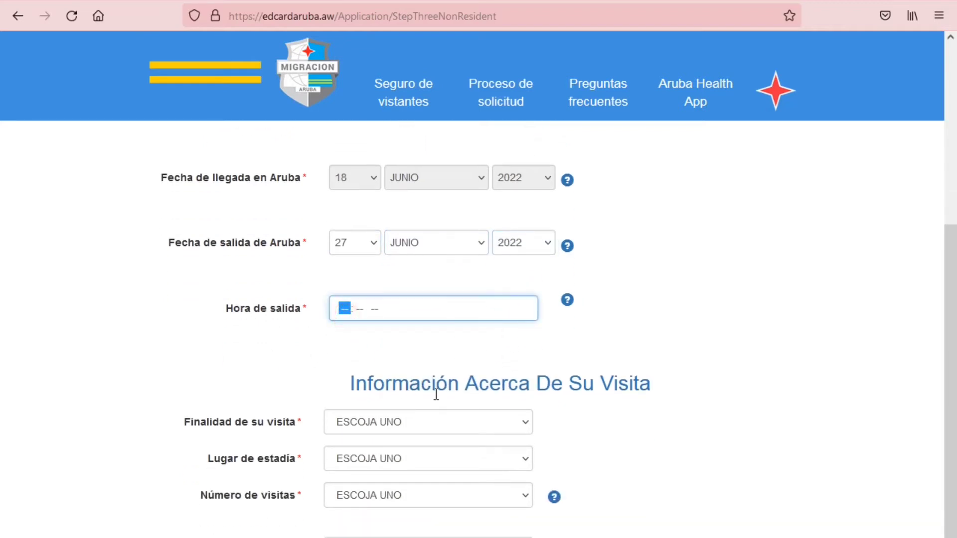
pyautogui.write('1210p')
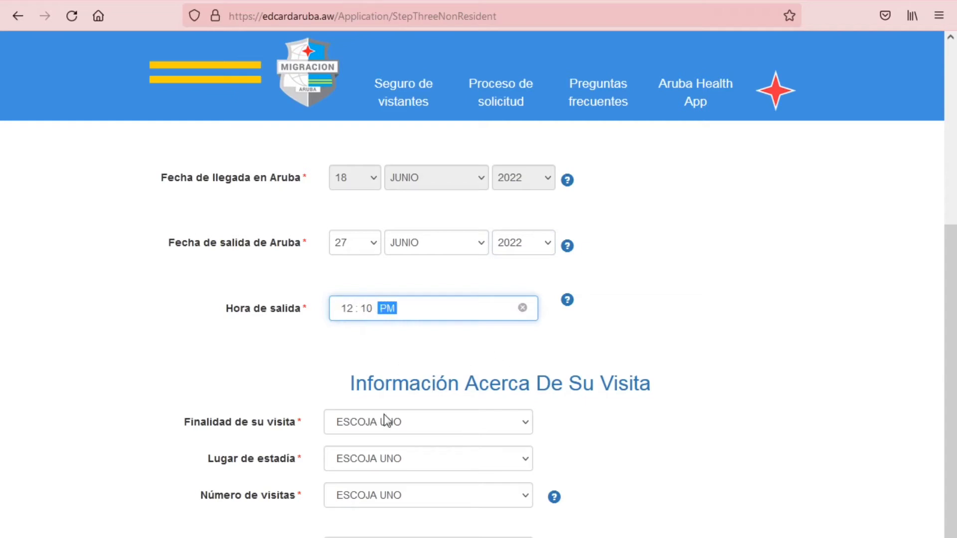
pyautogui.scroll(-3, 219, 424)
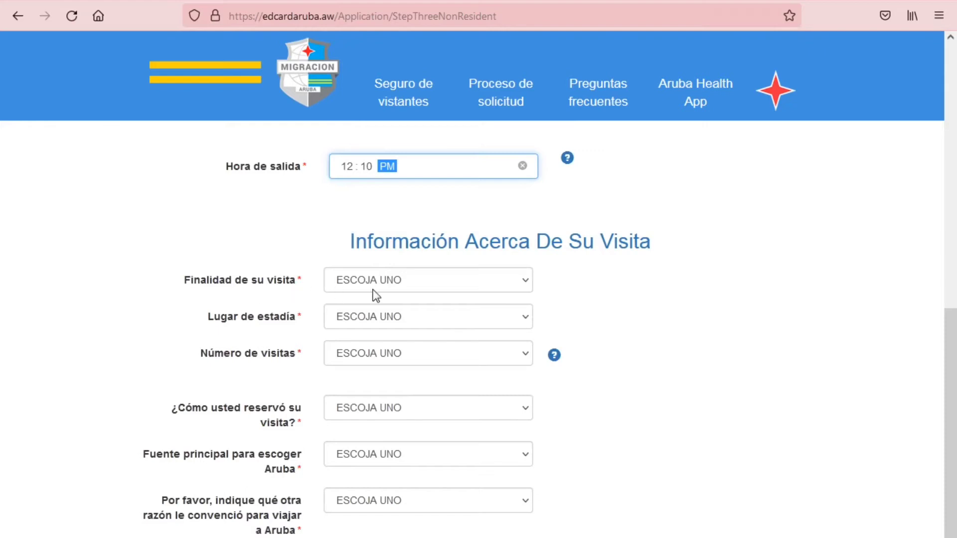
# Choose Sol, arena y mar as the visit purpose and try Hotel as the place of stay
pyautogui.click(433, 287)
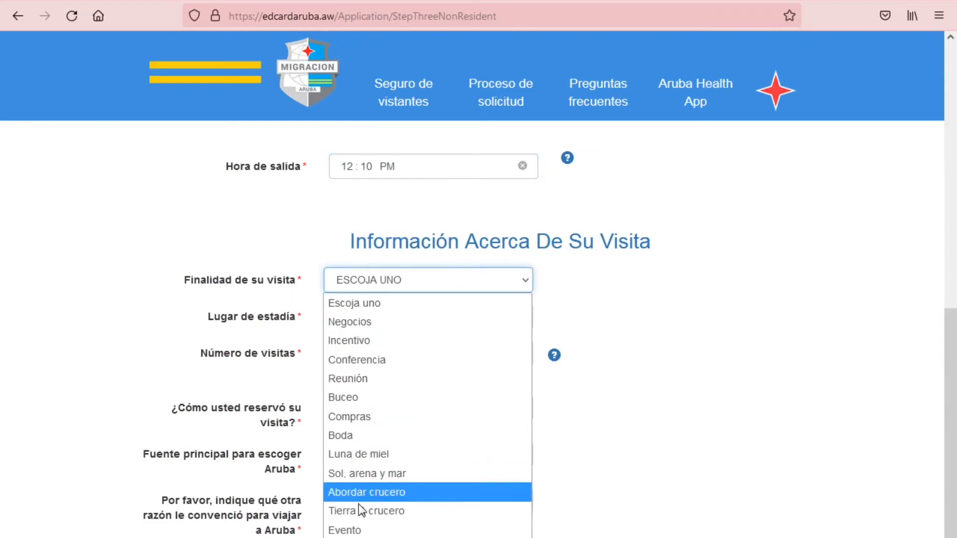
pyautogui.click(368, 475)
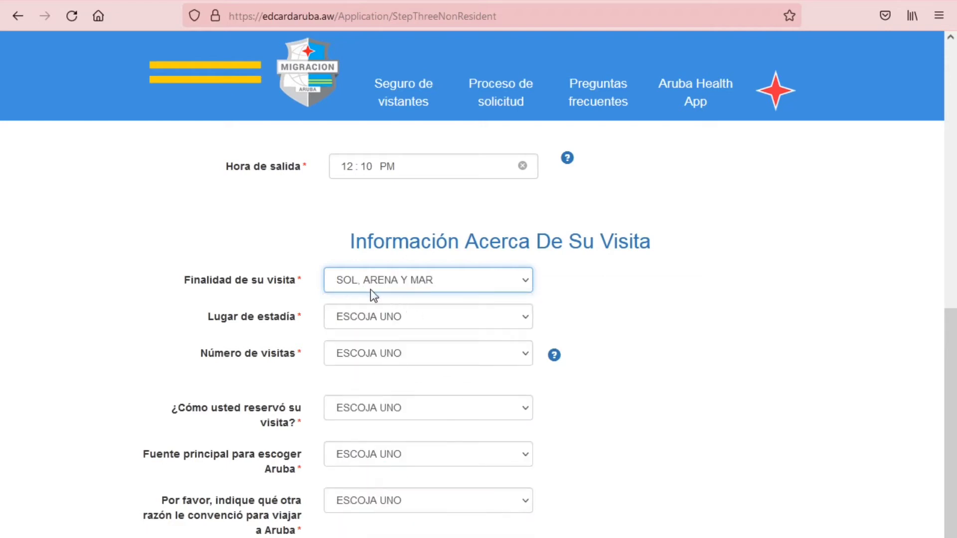
pyautogui.click(387, 325)
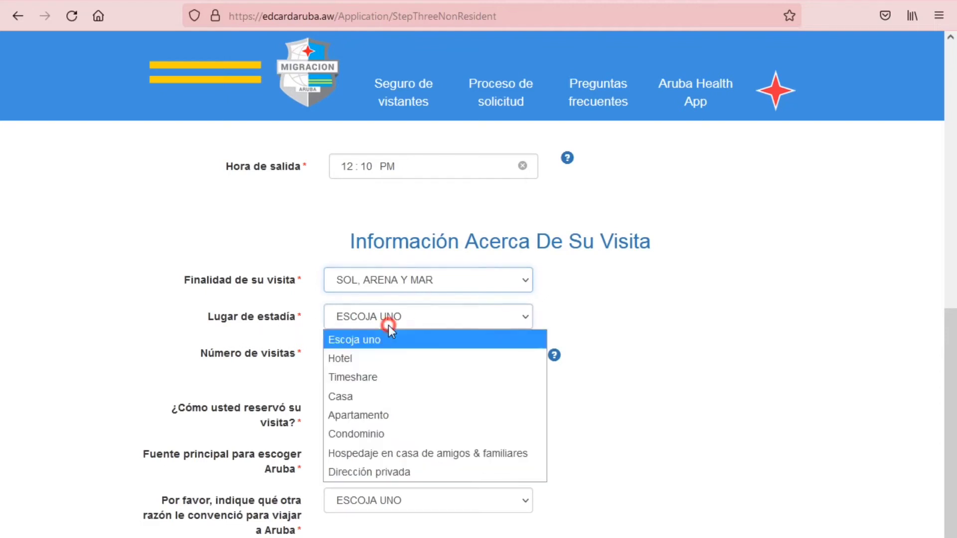
pyautogui.click(362, 361)
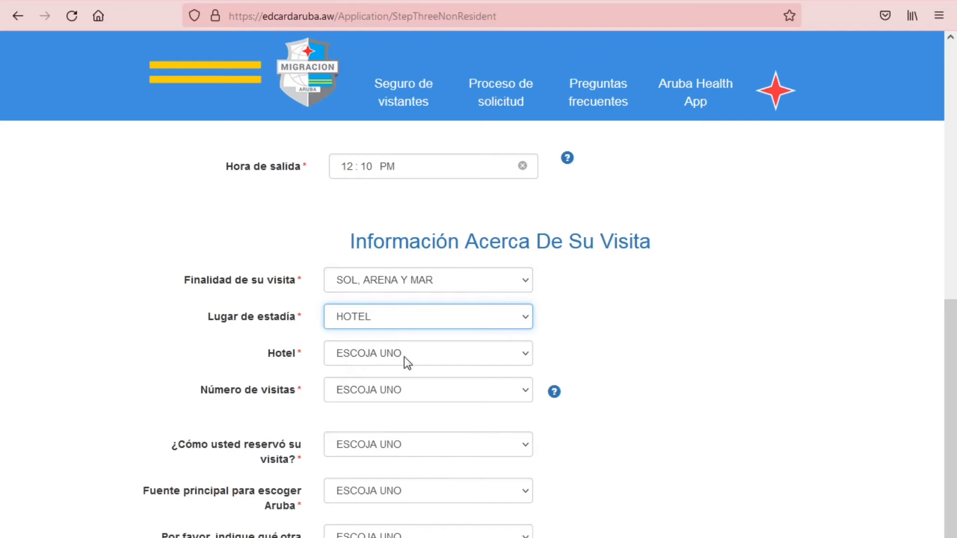
pyautogui.click(405, 357)
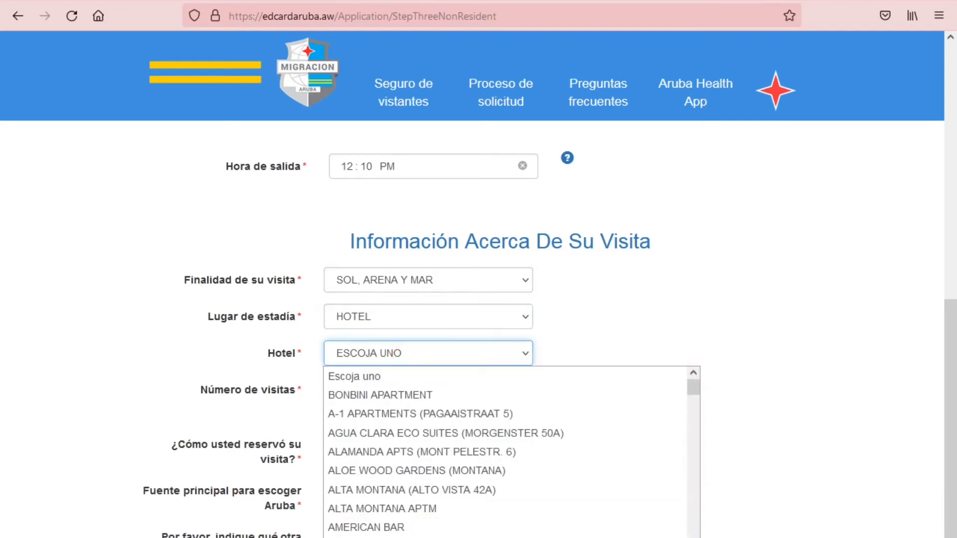
pyautogui.click(426, 352)
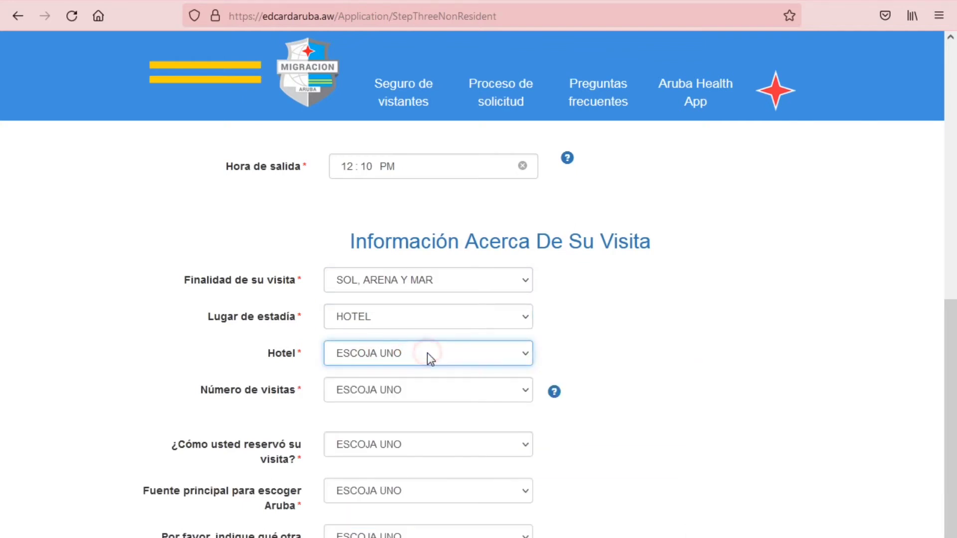
pyautogui.click(429, 320)
pyautogui.click(389, 379)
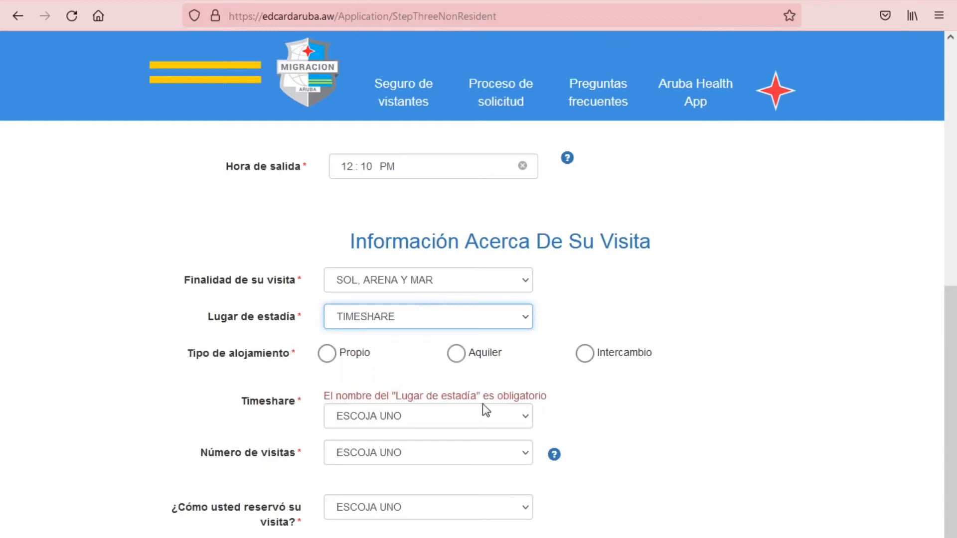
pyautogui.click(381, 416)
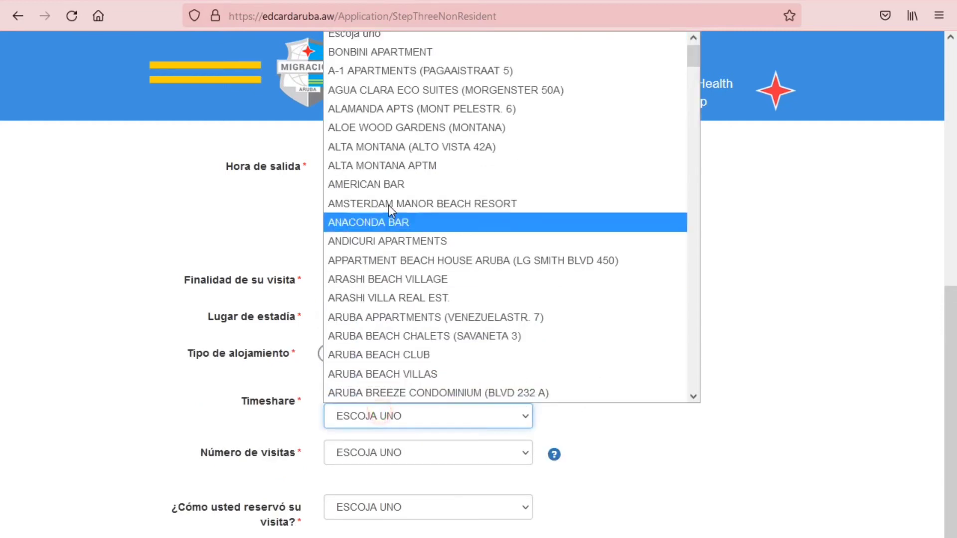
pyautogui.click(381, 417)
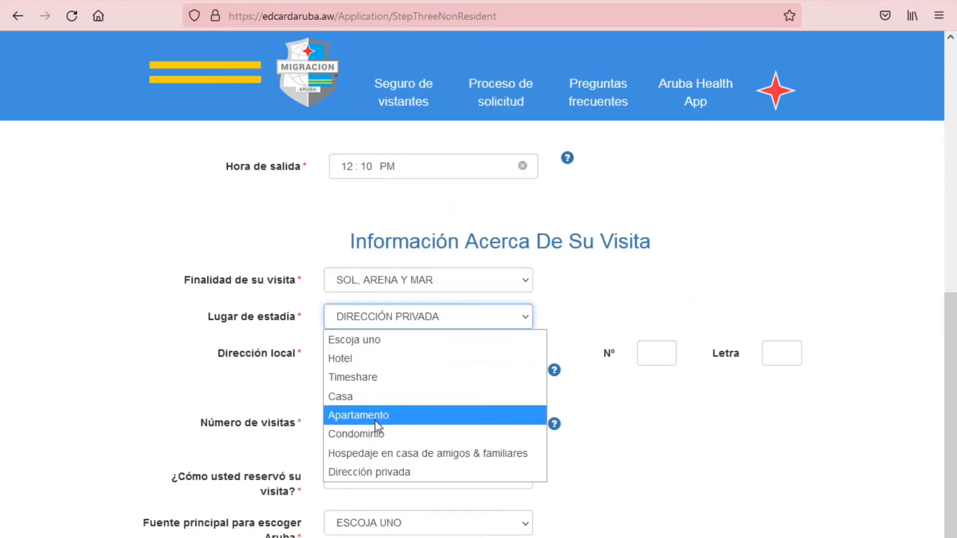
pyautogui.click(372, 453)
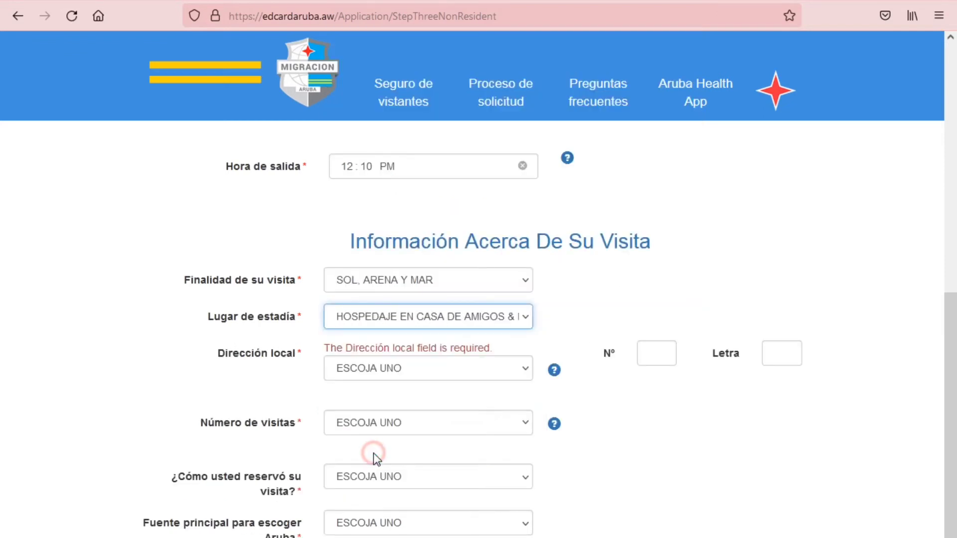
pyautogui.click(400, 371)
pyautogui.write('se')
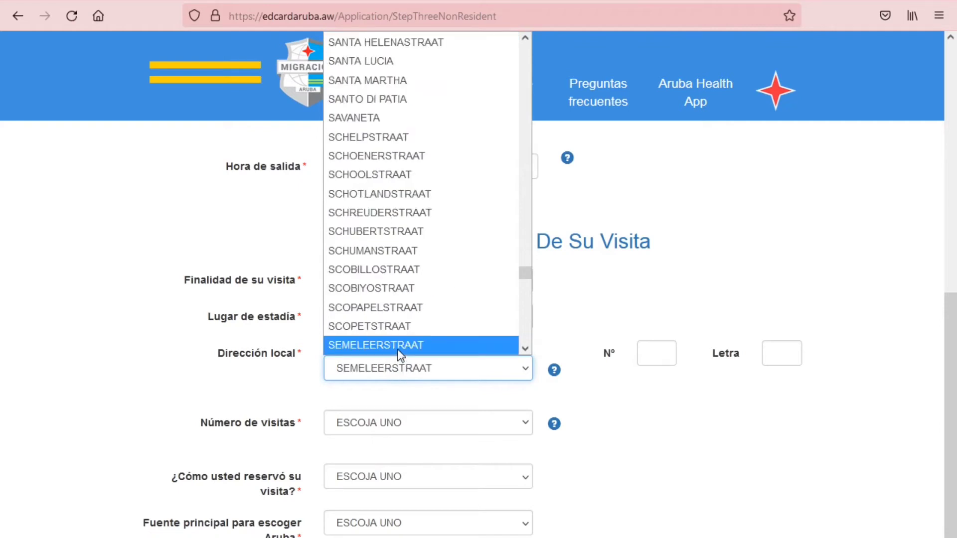
pyautogui.click(397, 346)
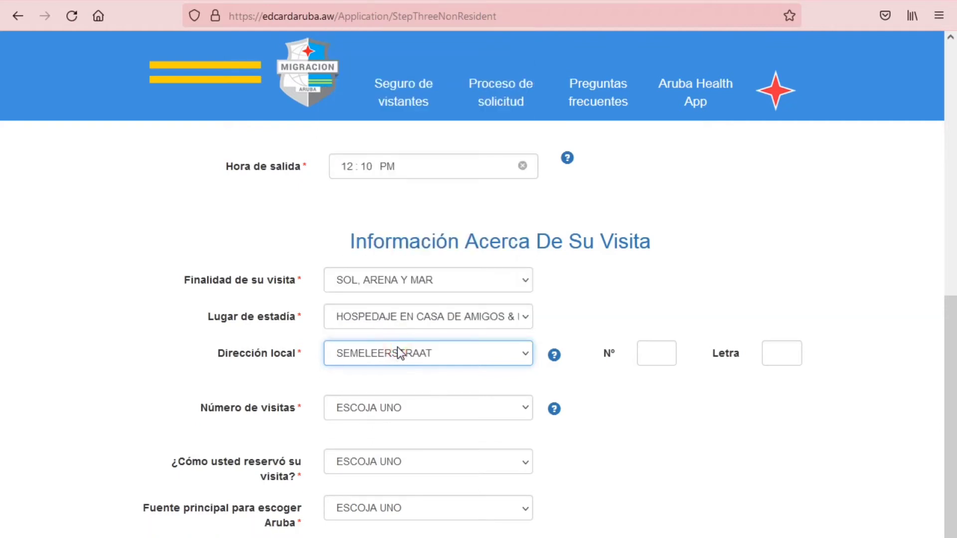
# Mark this as the first visit, booked through another website
pyautogui.click(403, 412)
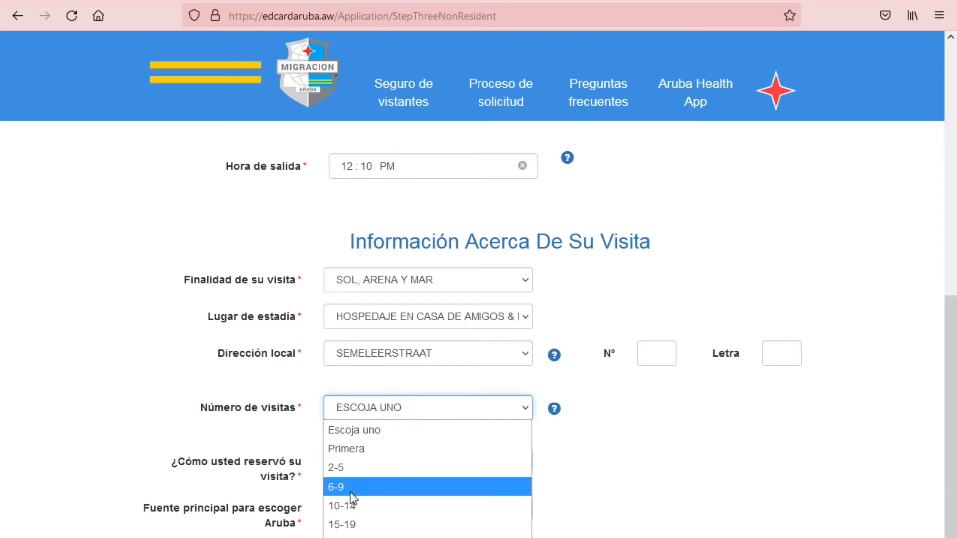
pyautogui.click(357, 450)
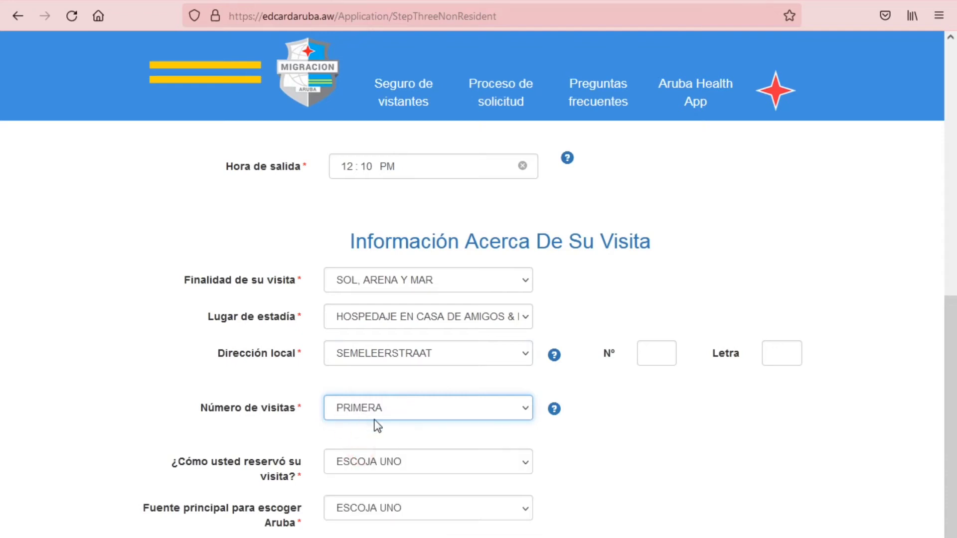
pyautogui.click(406, 469)
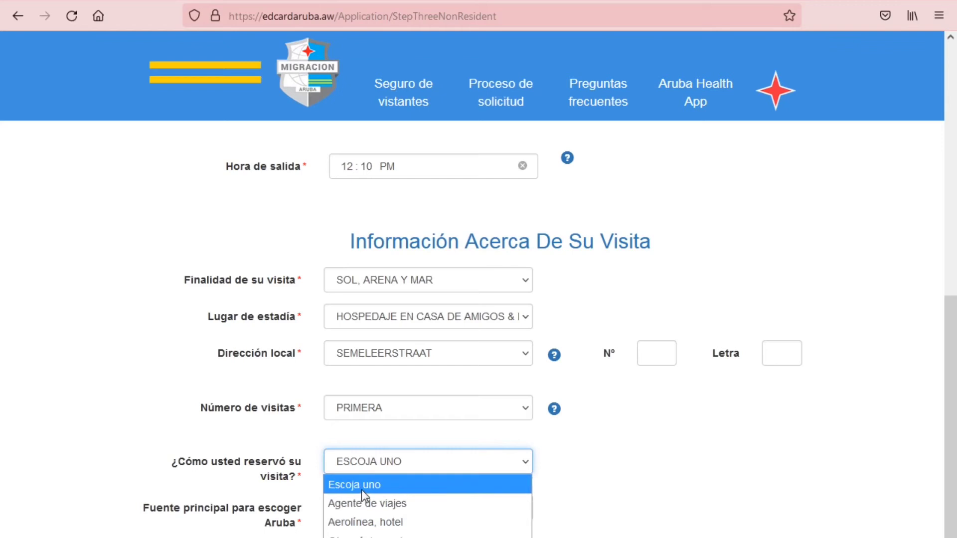
pyautogui.click(360, 535)
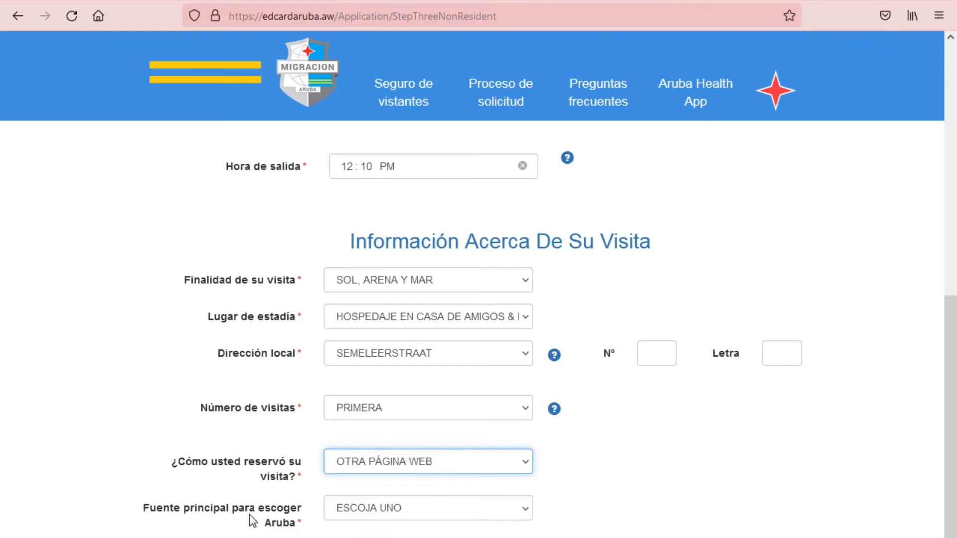
# Set the main source to family/friends and the other travel reason to Otra
pyautogui.click(400, 513)
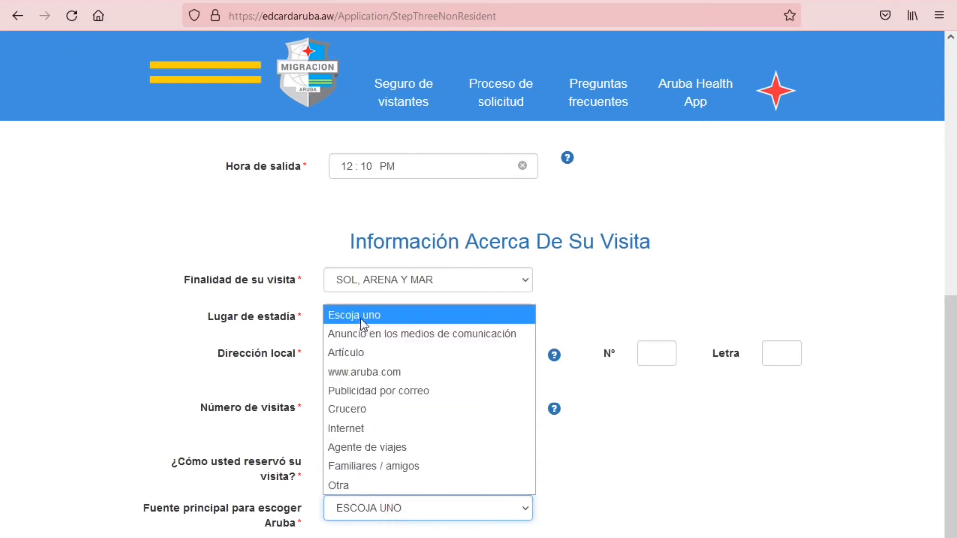
pyautogui.click(357, 468)
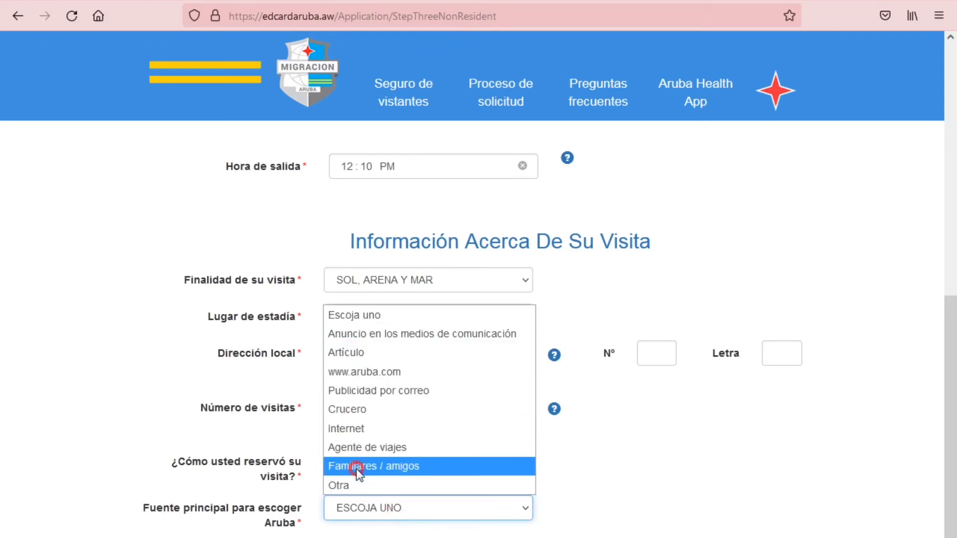
pyautogui.click(429, 535)
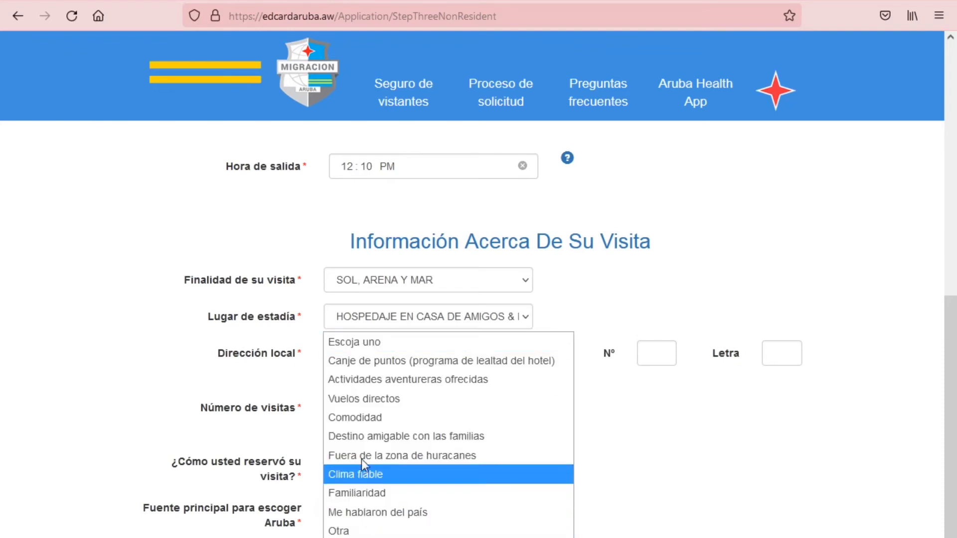
pyautogui.click(351, 531)
pyautogui.scroll(-1, 350, 528)
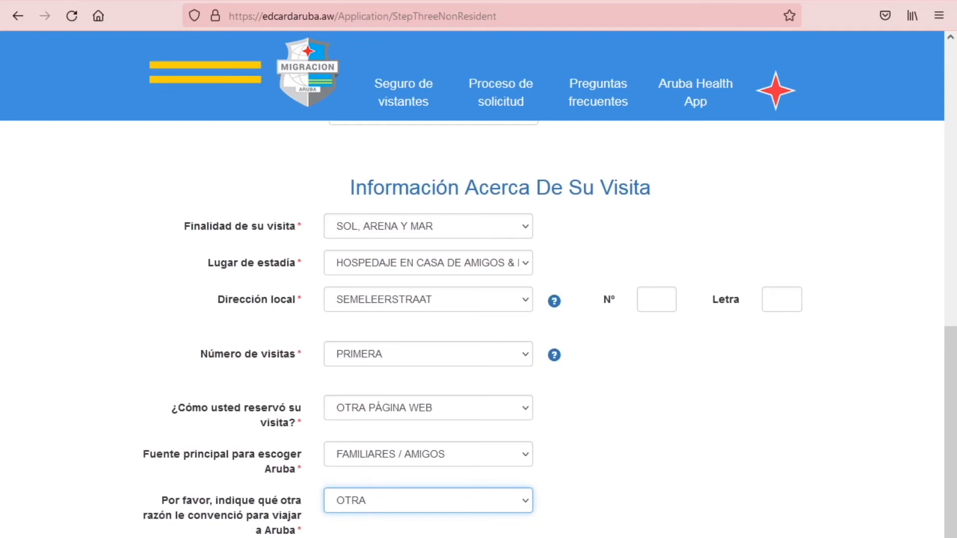
pyautogui.click(656, 299)
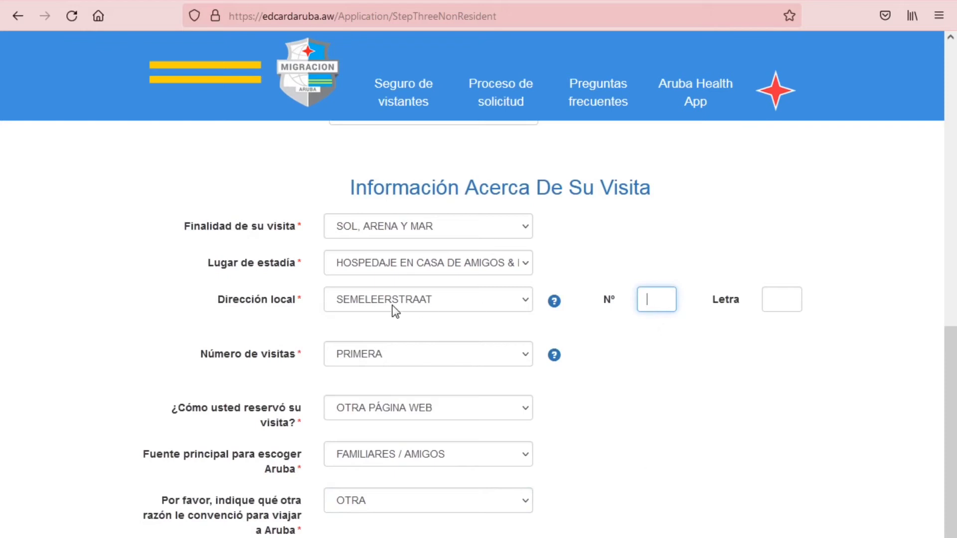
pyautogui.click(650, 299)
pyautogui.click(773, 297)
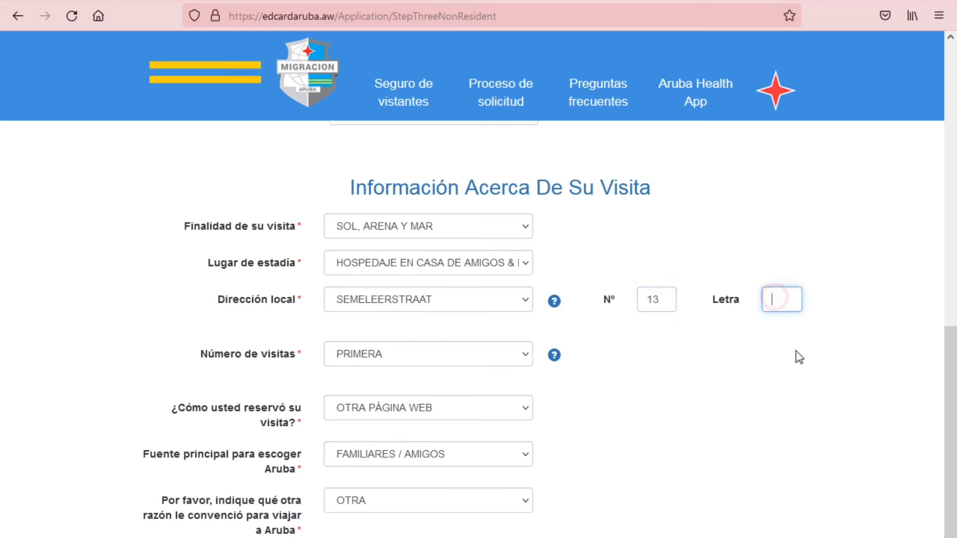
pyautogui.write('A')
pyautogui.press('BackSpace')
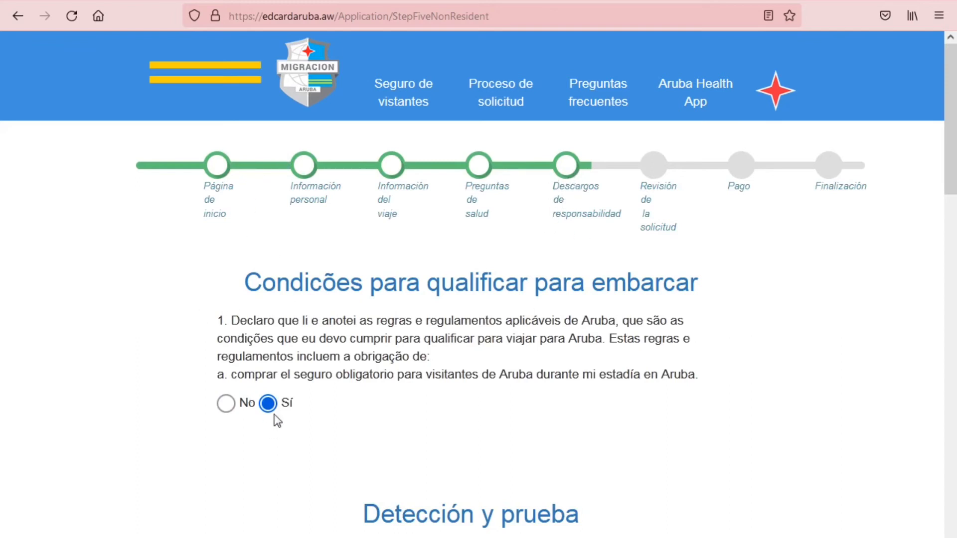
# Scroll down through every disclaimer declaration, each answered Sí
pyautogui.scroll(-3, 288, 437)
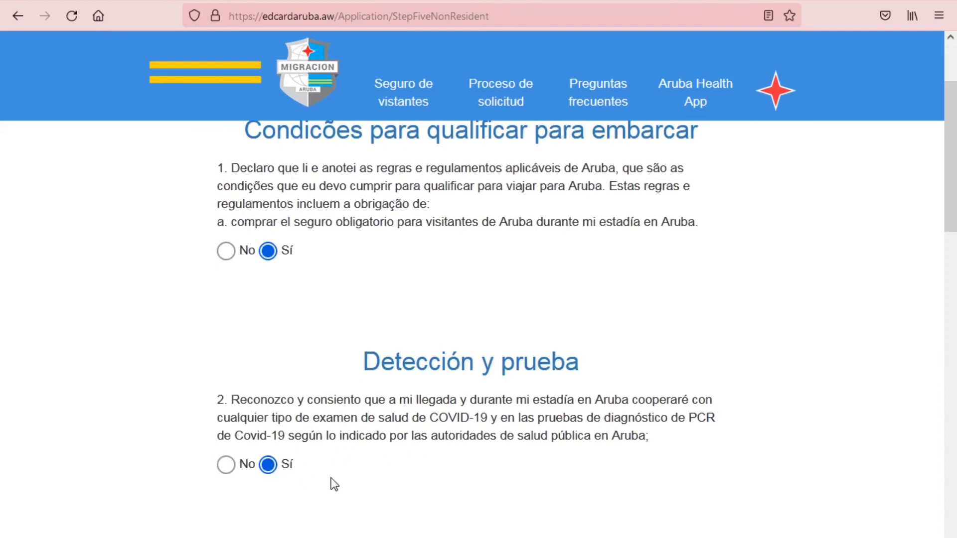
pyautogui.scroll(-4, 334, 481)
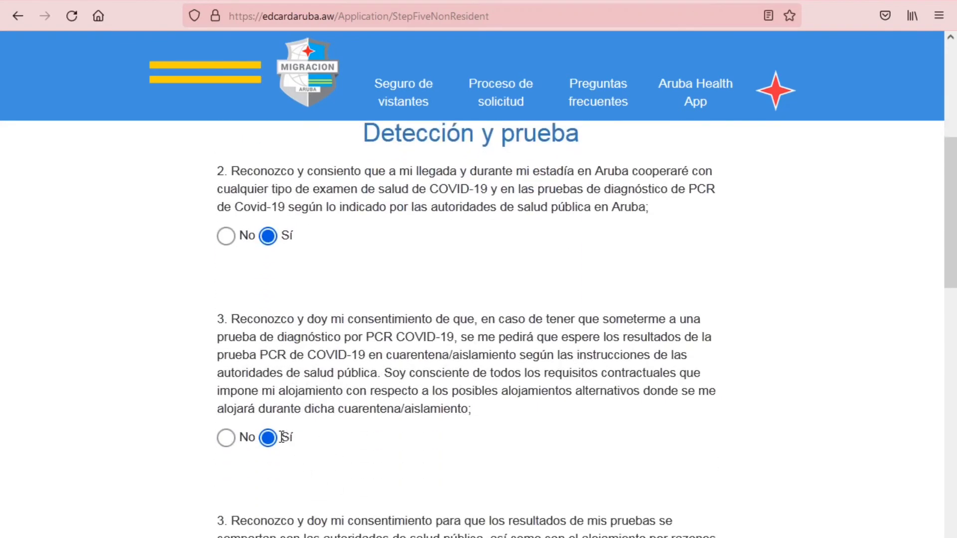
pyautogui.scroll(-4, 305, 465)
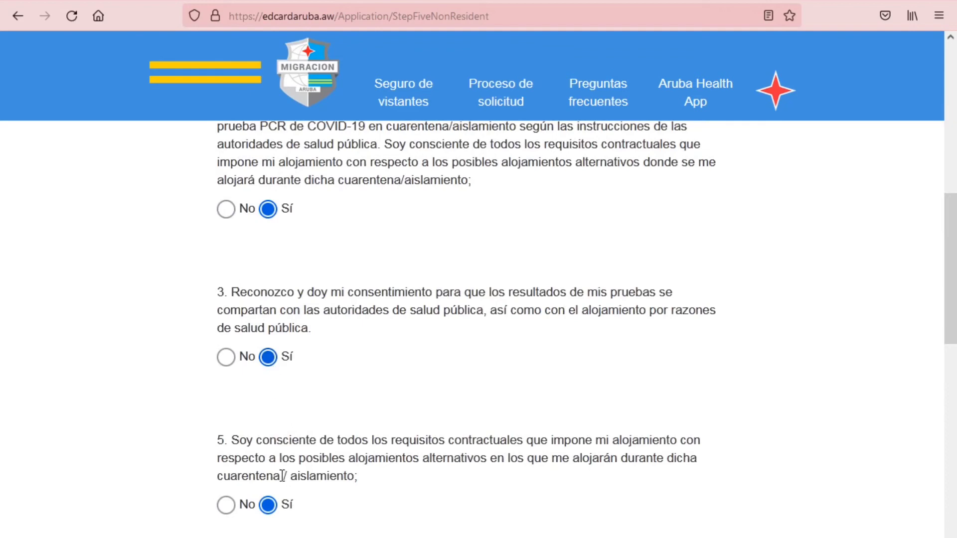
pyautogui.scroll(-4, 293, 499)
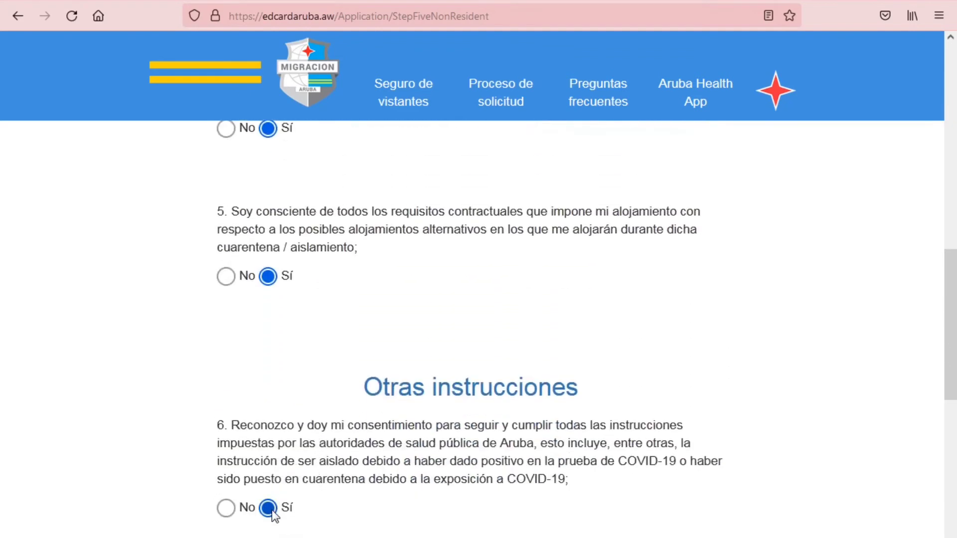
pyautogui.scroll(-6, 273, 515)
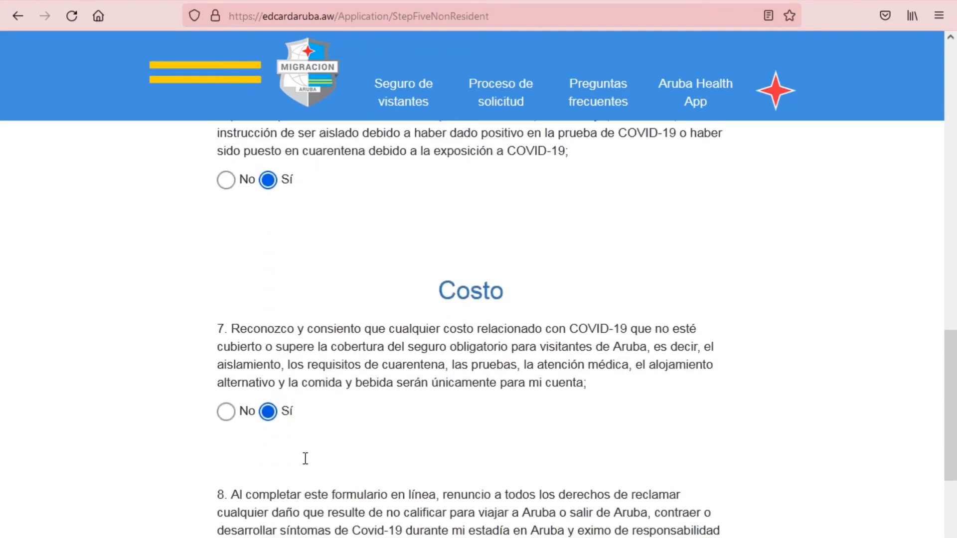
pyautogui.scroll(-7, 305, 459)
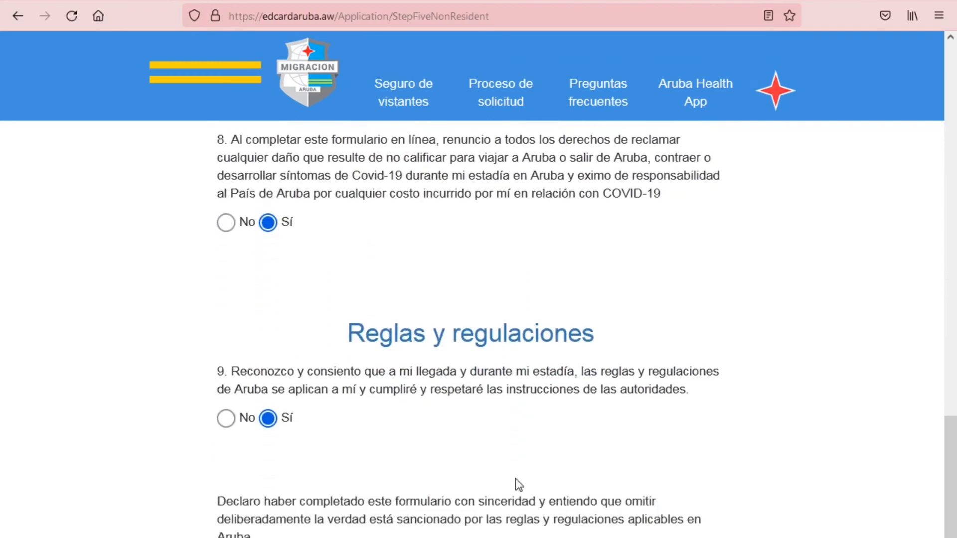
pyautogui.scroll(-2, 398, 423)
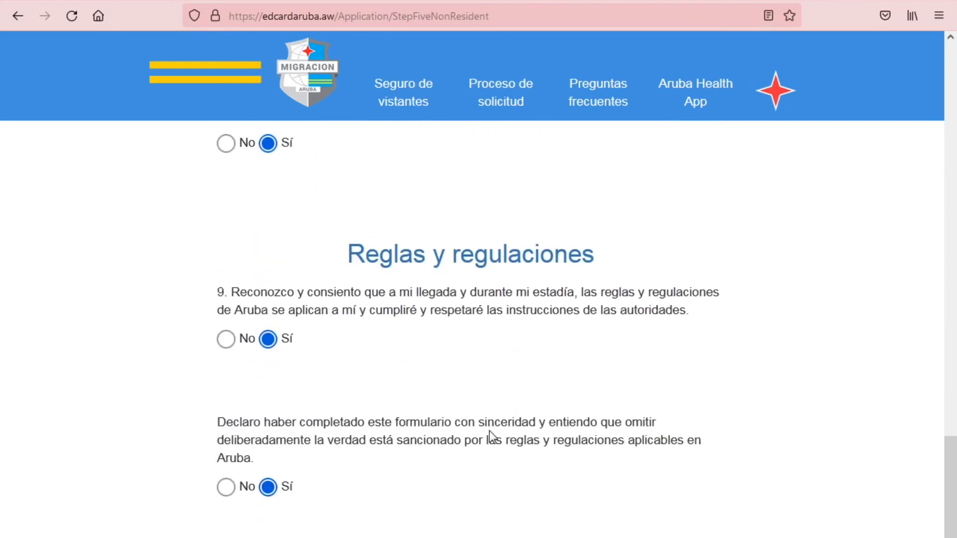
pyautogui.scroll(-6, 492, 441)
pyautogui.scroll(-1, 297, 493)
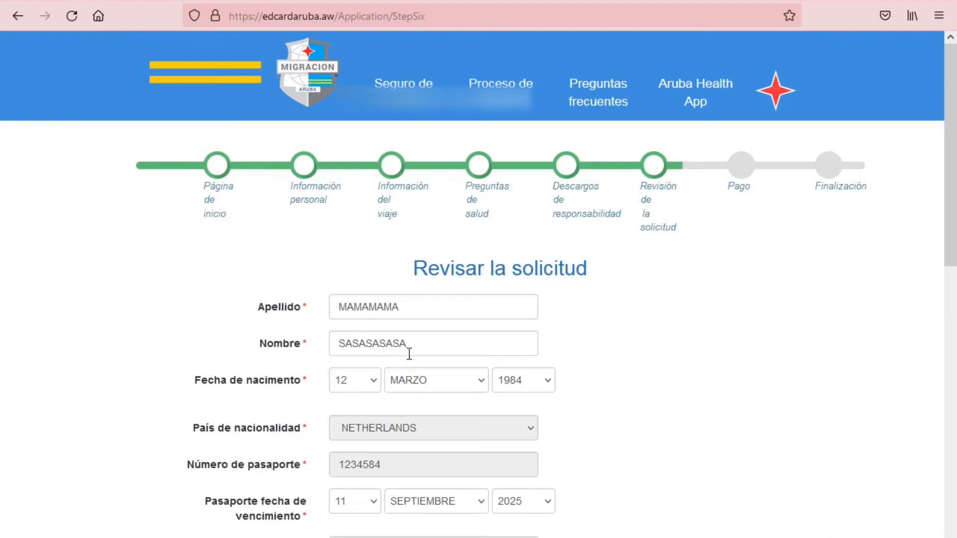
# Check every section of the StepSix review form, then submit it to load the Pago page
pyautogui.scroll(-3, 399, 450)
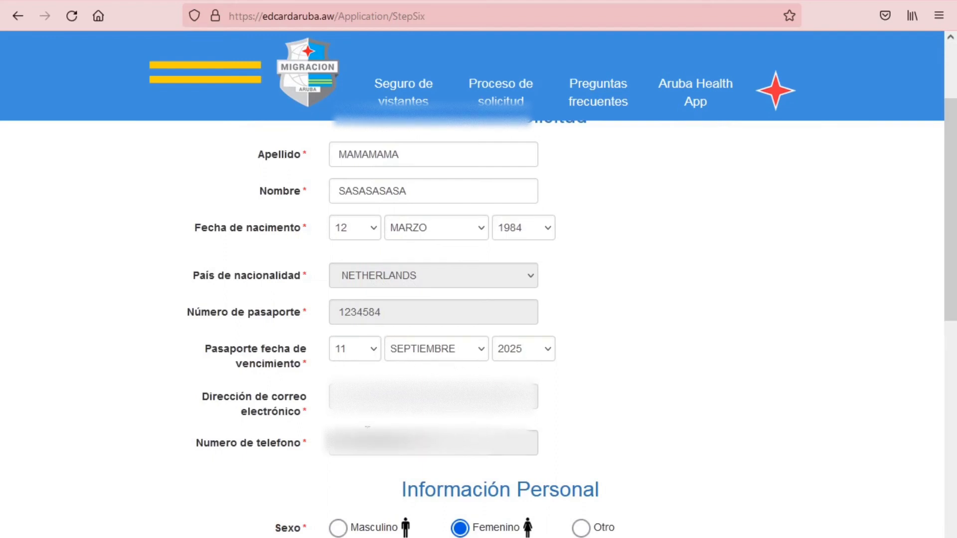
pyautogui.scroll(-3, 371, 494)
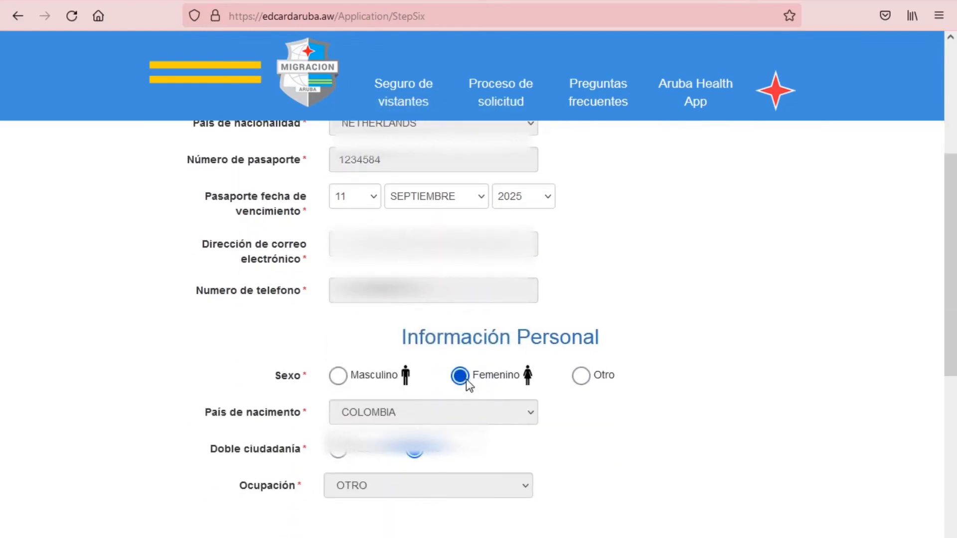
pyautogui.scroll(-3, 439, 349)
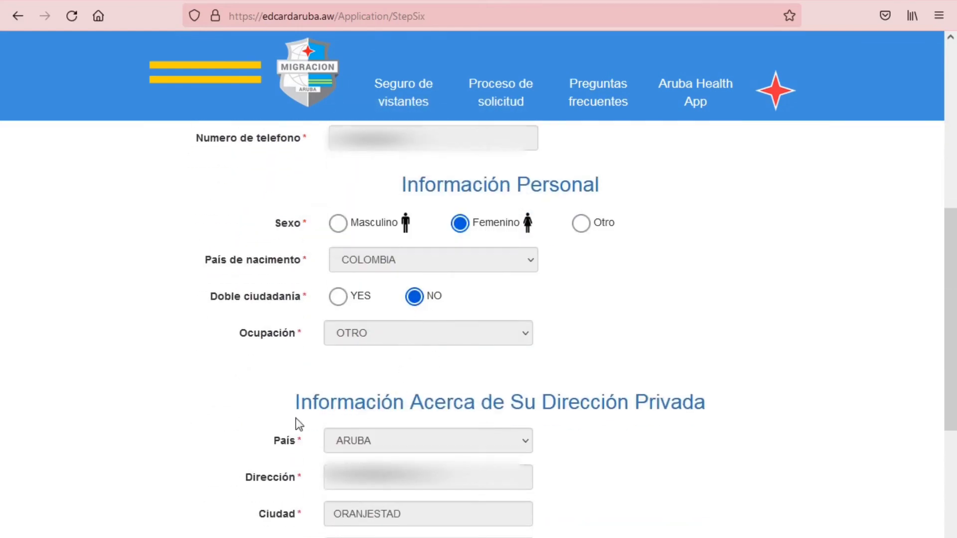
pyautogui.scroll(-3, 391, 480)
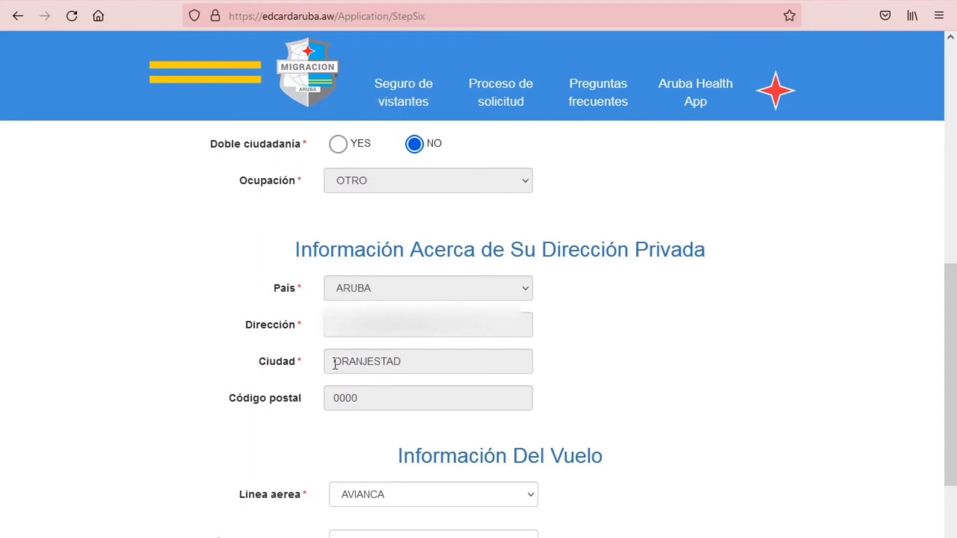
pyautogui.scroll(-1, 379, 407)
pyautogui.scroll(-3, 379, 406)
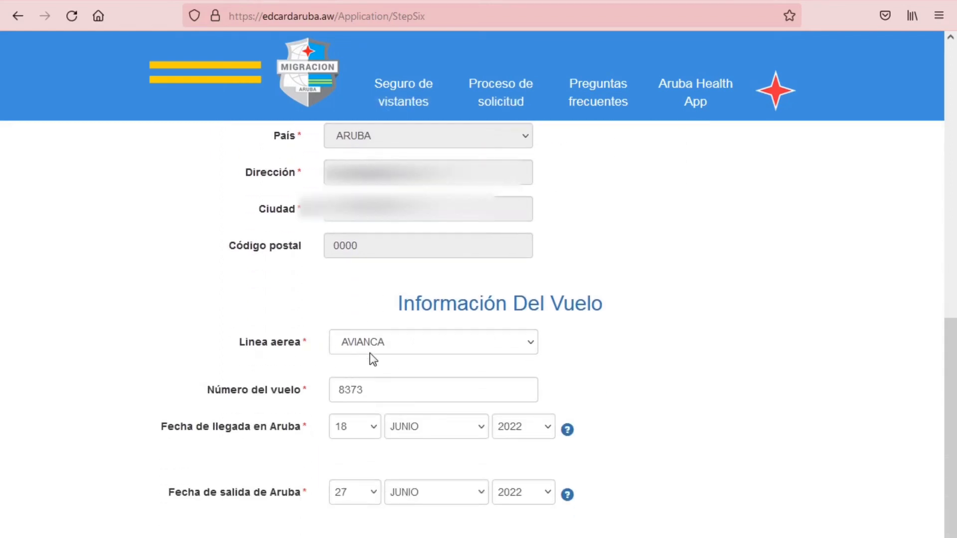
pyautogui.scroll(-5, 409, 493)
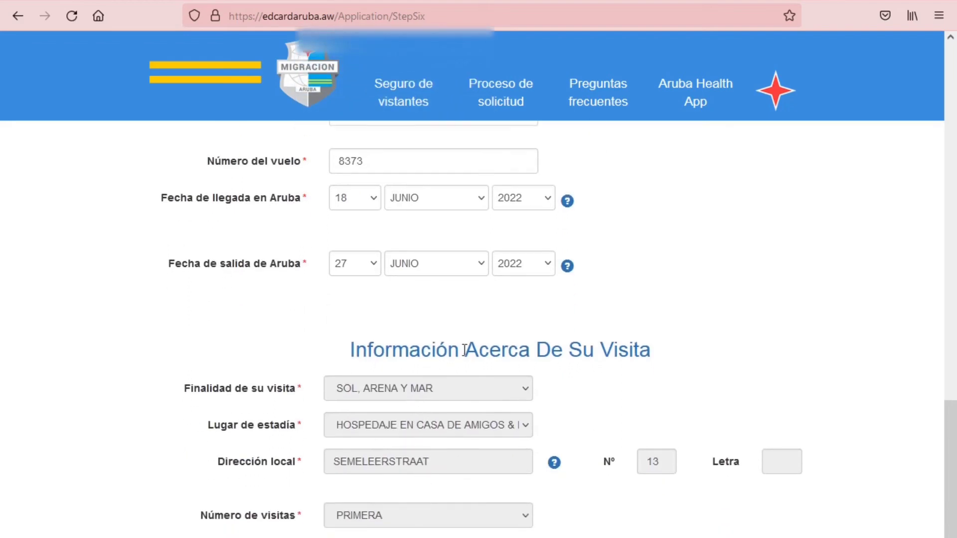
pyautogui.scroll(-3, 595, 359)
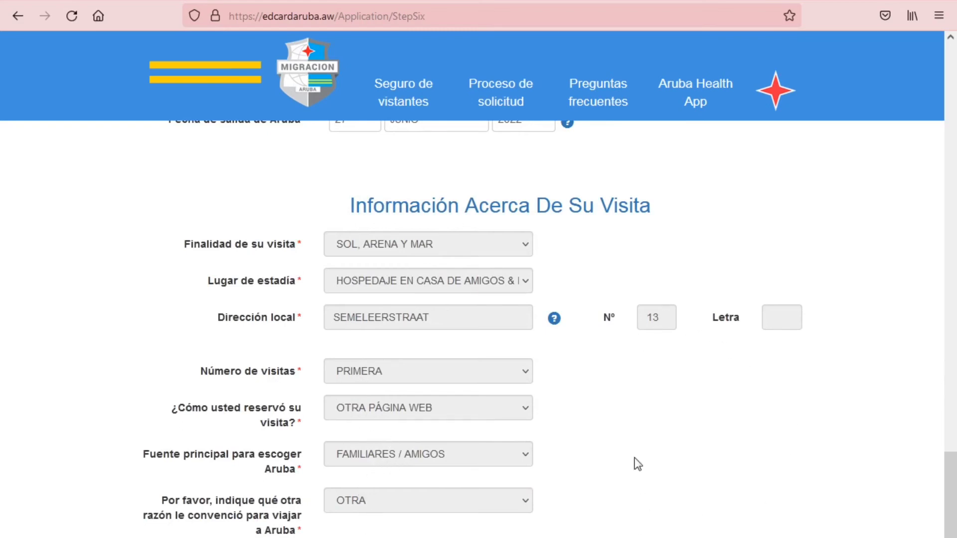
pyautogui.press('Return')
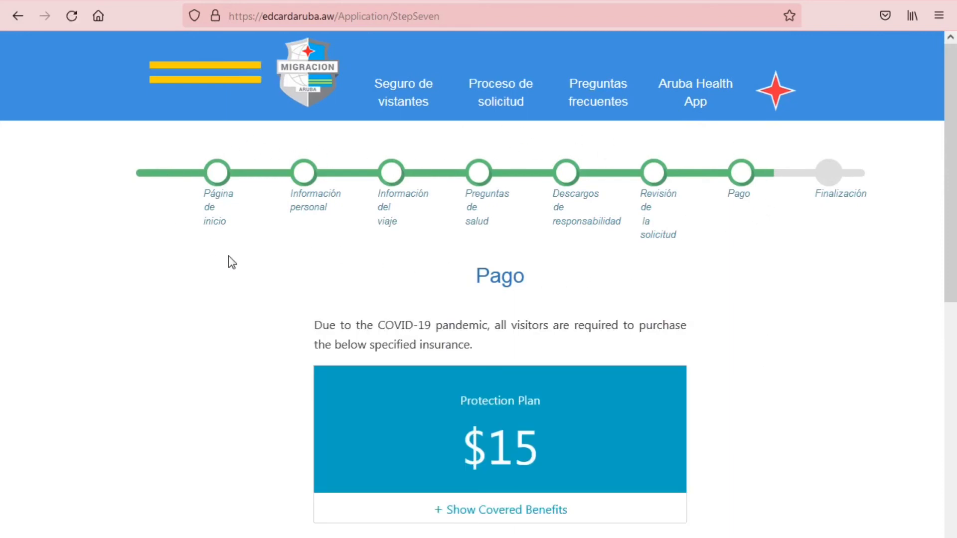
# Expand the insurance's covered benefits list, read it, and collapse it again
pyautogui.scroll(-3, 715, 286)
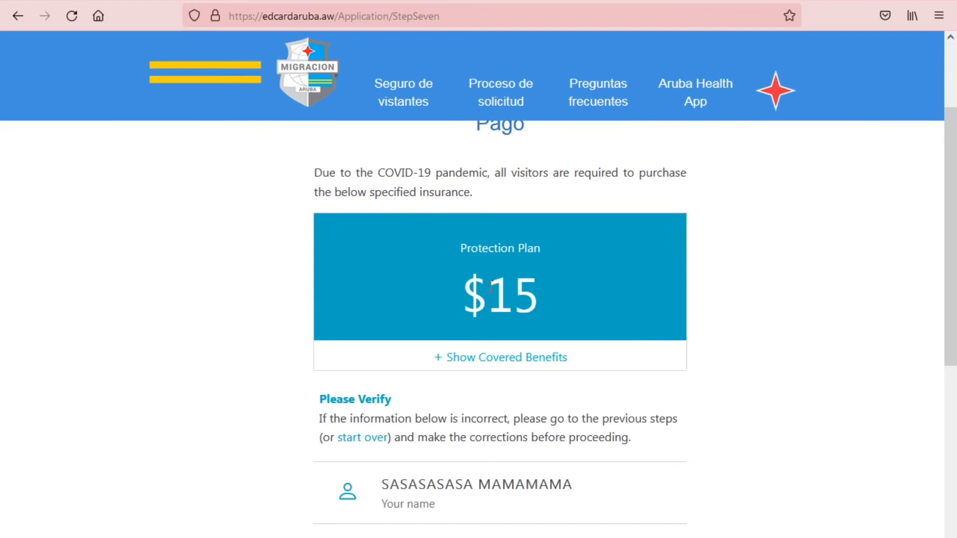
pyautogui.click(486, 357)
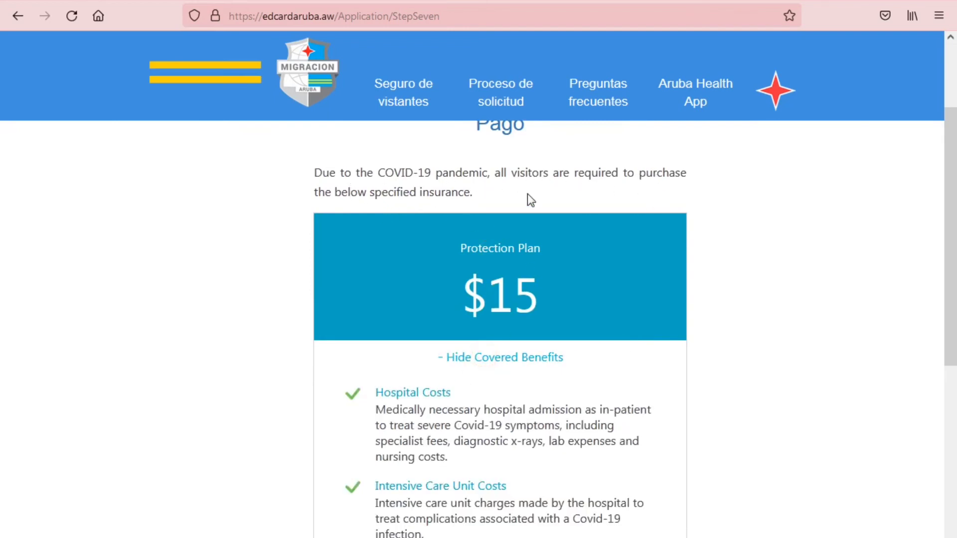
pyautogui.scroll(-6, 487, 367)
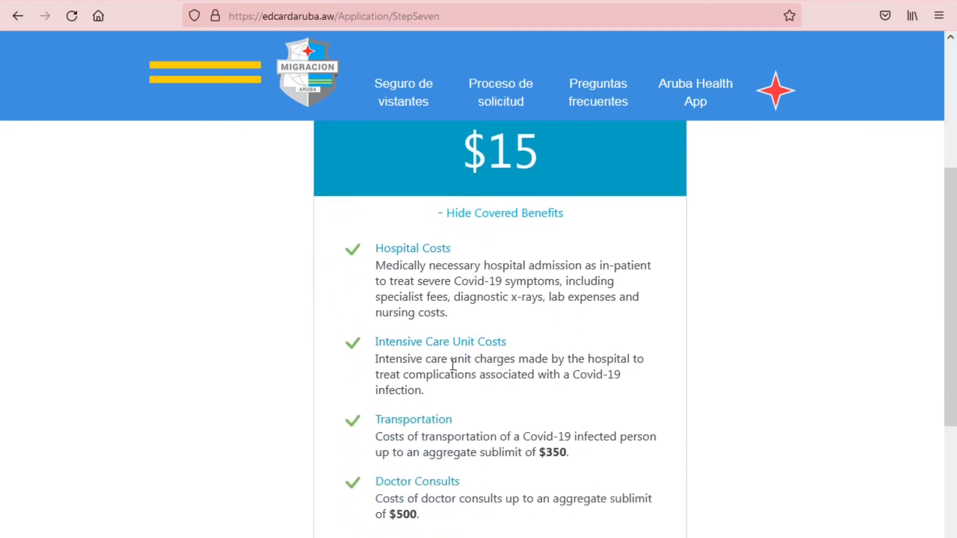
pyautogui.scroll(-3, 421, 393)
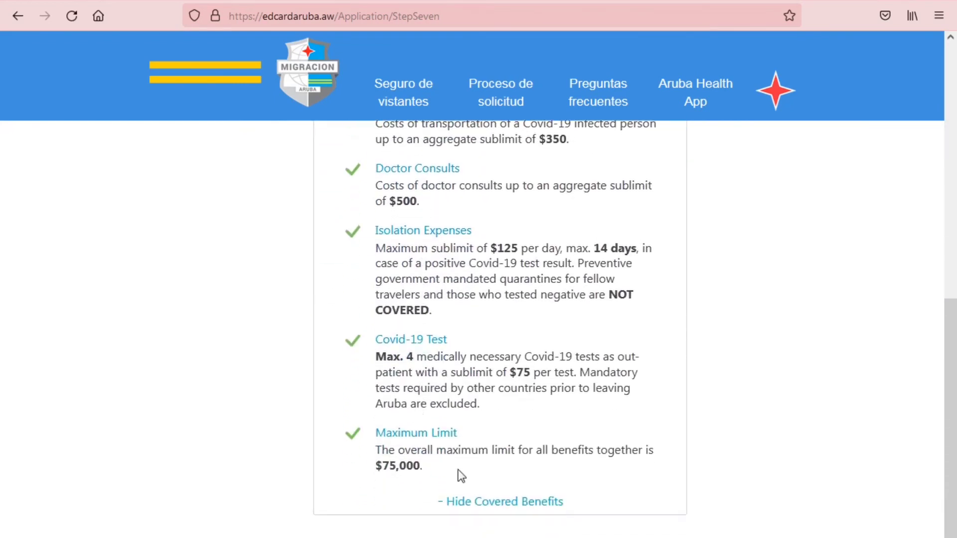
pyautogui.click(480, 505)
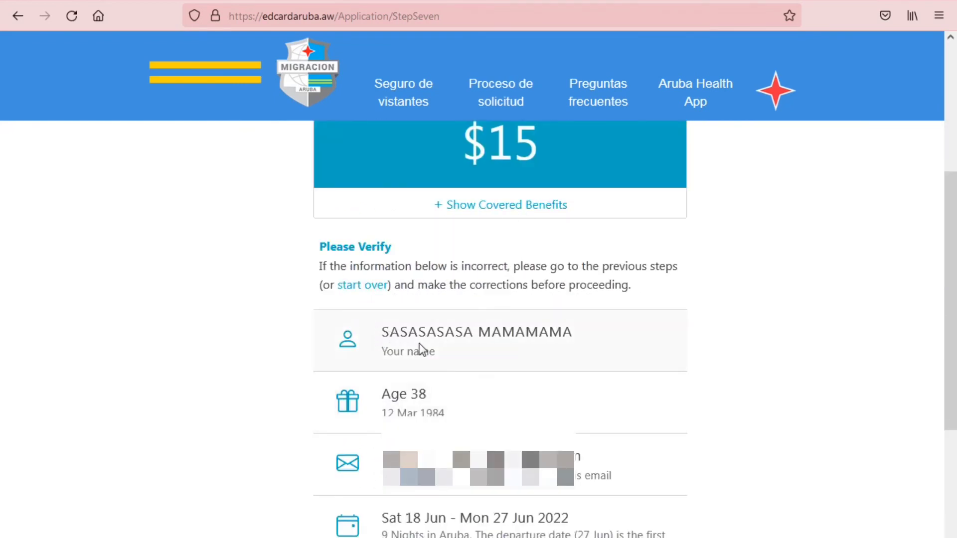
# Confirm the traveller's details are correct and proceed to the payment step
pyautogui.scroll(-5, 500, 453)
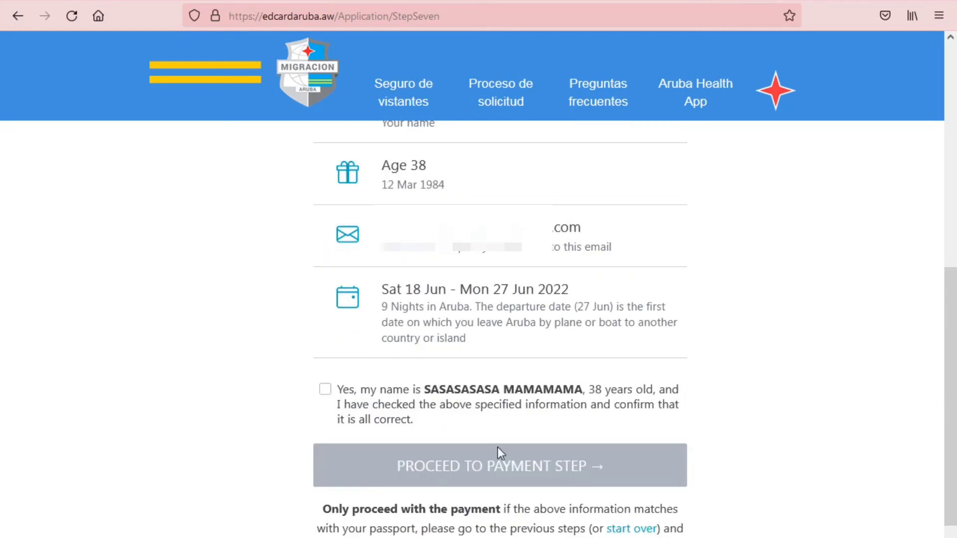
pyautogui.click(325, 390)
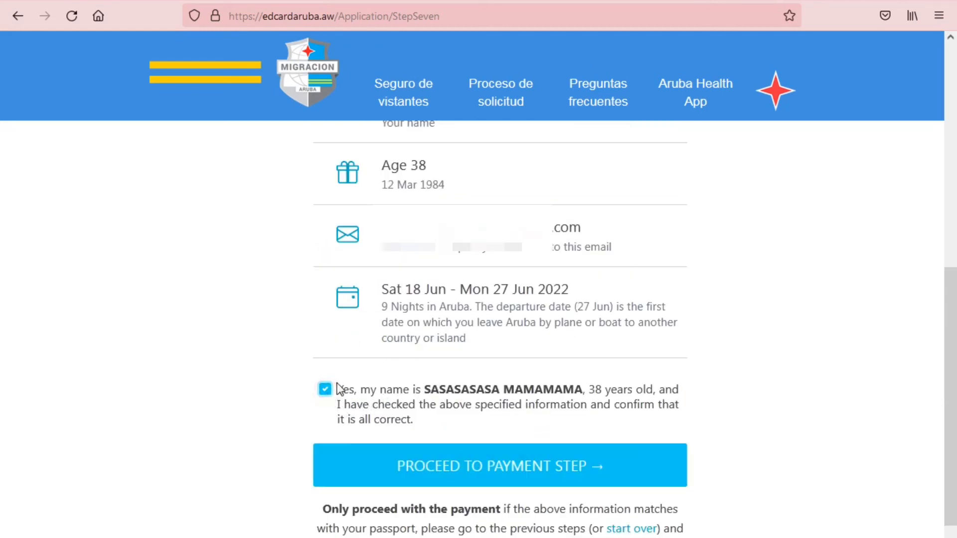
pyautogui.click(499, 476)
# Fill Name on Card from the saved autofill entry, then enter the card number, expiry date and CVC
pyautogui.scroll(6, 500, 479)
pyautogui.click(363, 389)
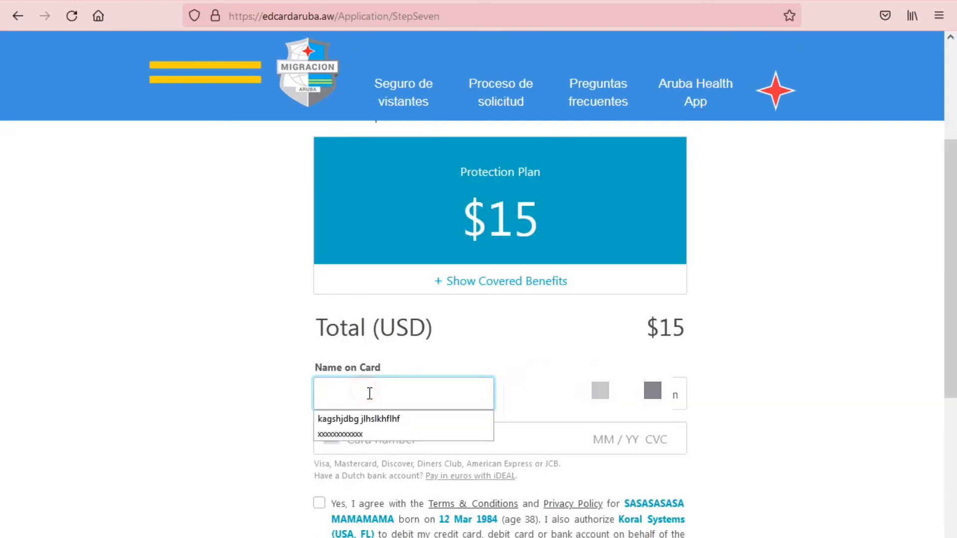
pyautogui.click(366, 426)
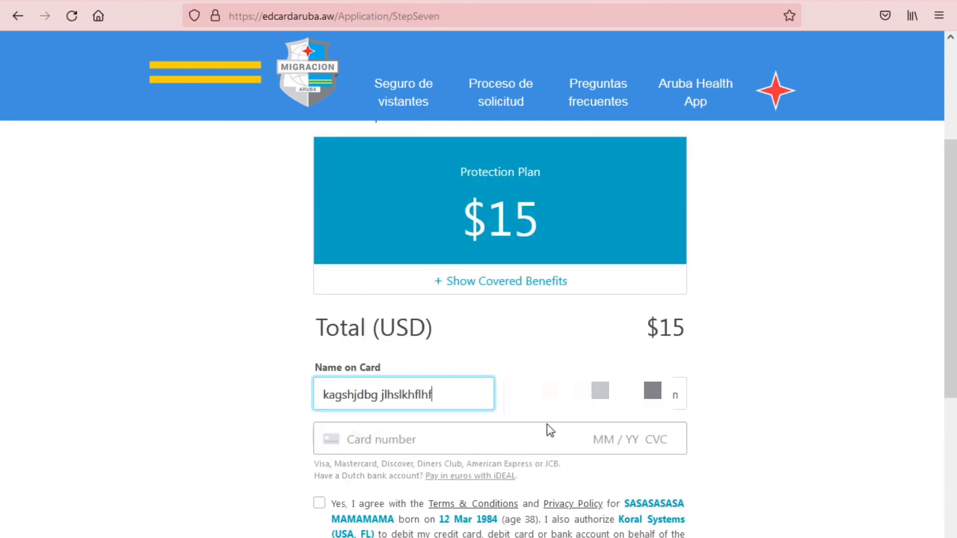
pyautogui.click(370, 440)
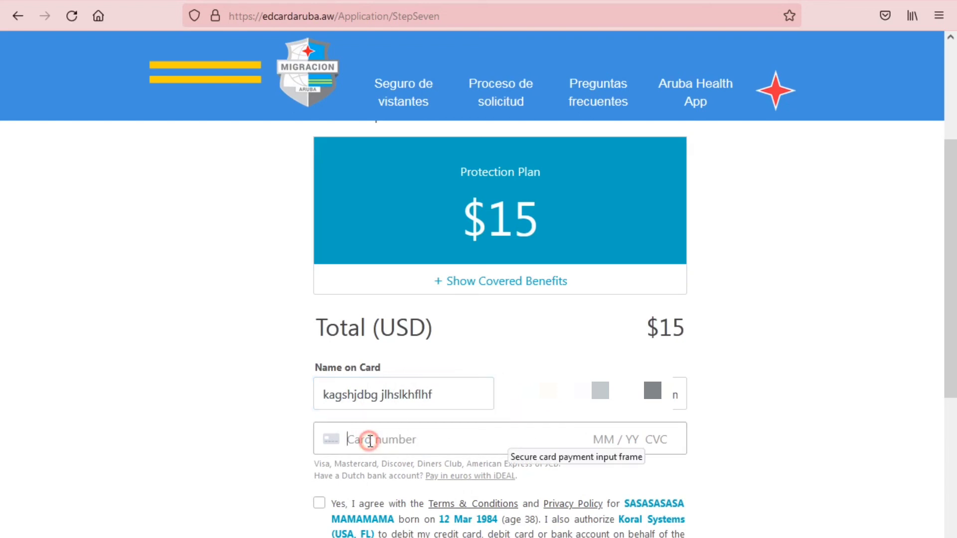
pyautogui.write('1234')
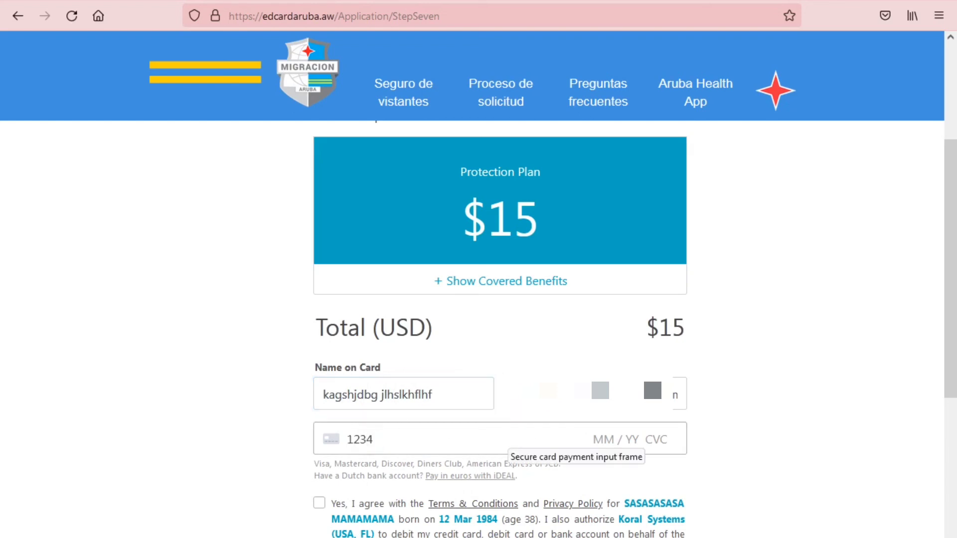
pyautogui.write(' 1234 1234 1234')
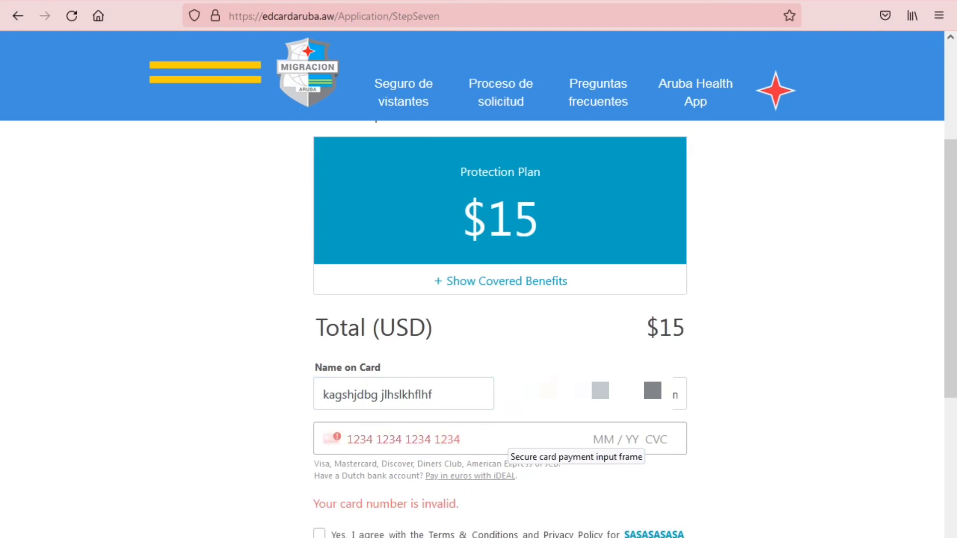
pyautogui.click(641, 438)
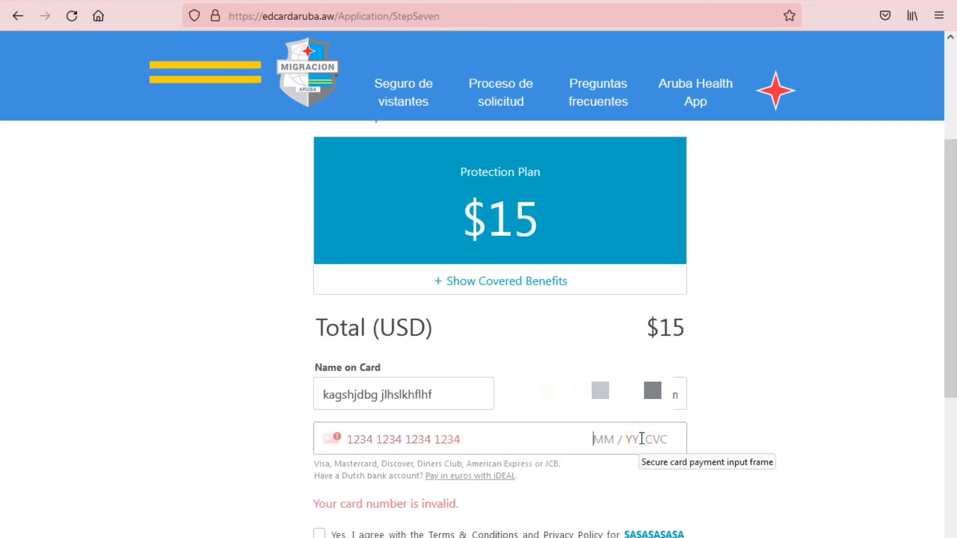
pyautogui.write('02 / ')
pyautogui.write('25 ')
pyautogui.write('525')
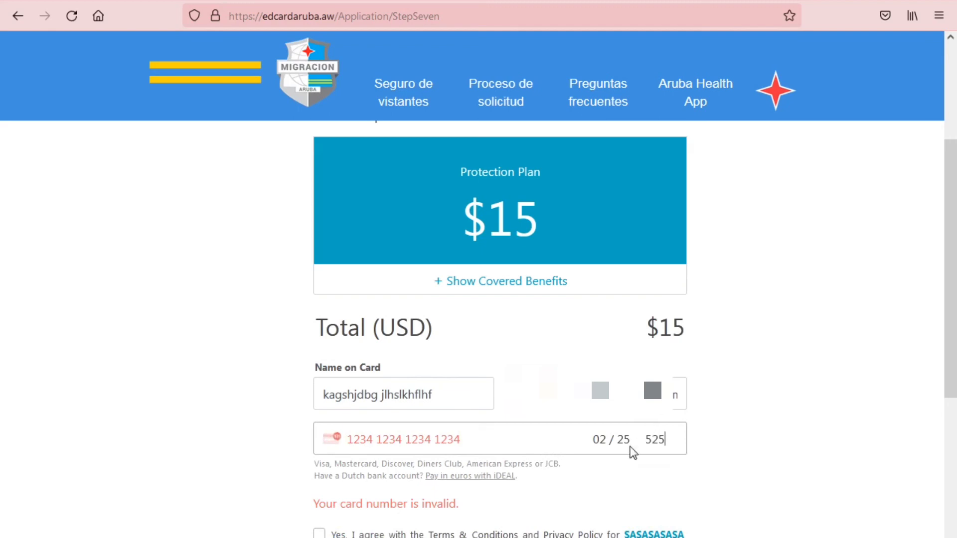
# Accept the insurance Terms & Conditions and scroll back up to the $15 Protection Plan
pyautogui.scroll(-2, 345, 416)
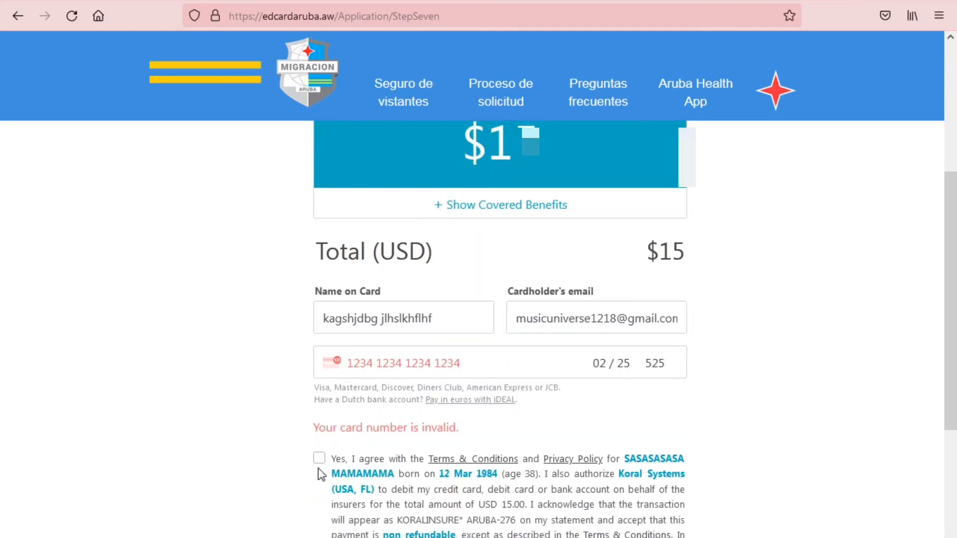
pyautogui.scroll(-3, 447, 496)
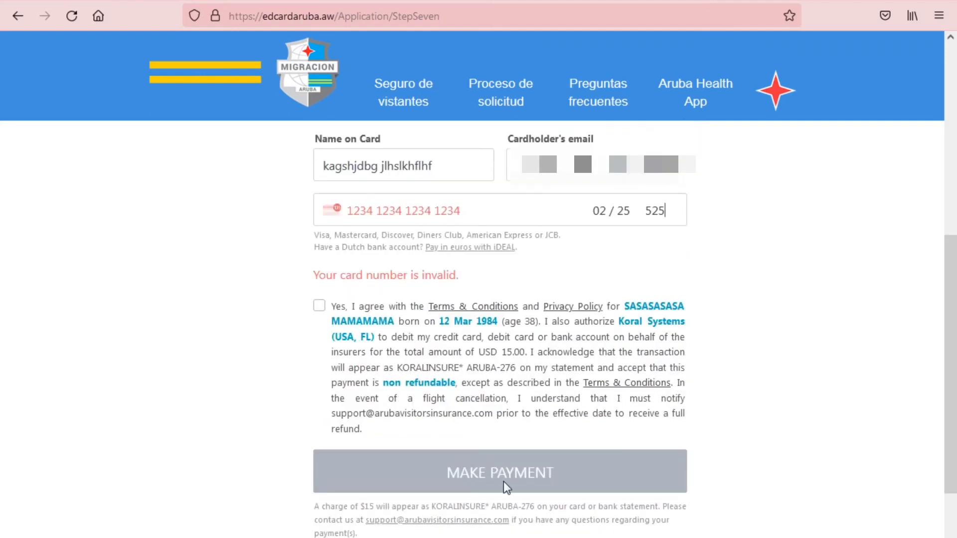
pyautogui.click(319, 304)
pyautogui.scroll(7, 711, 474)
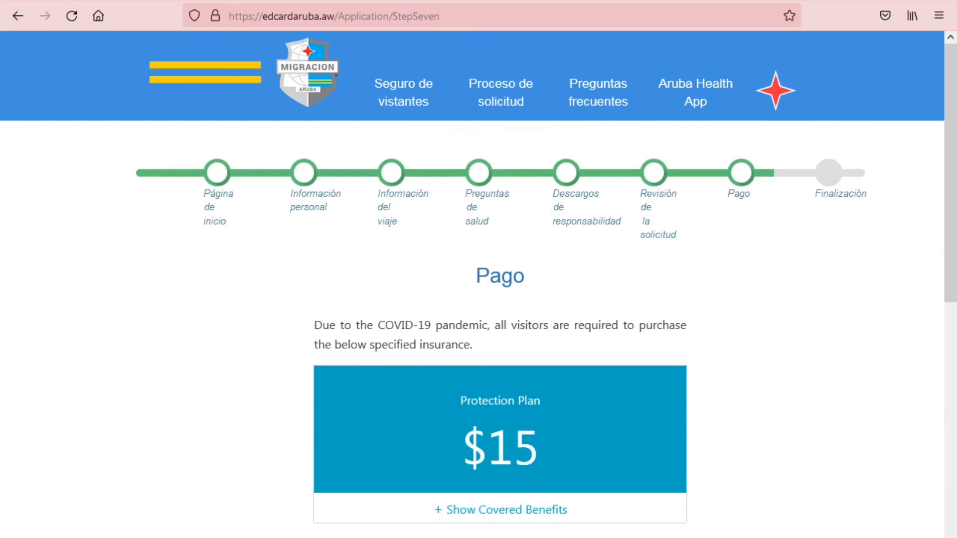
pyautogui.scroll(-10, 563, 503)
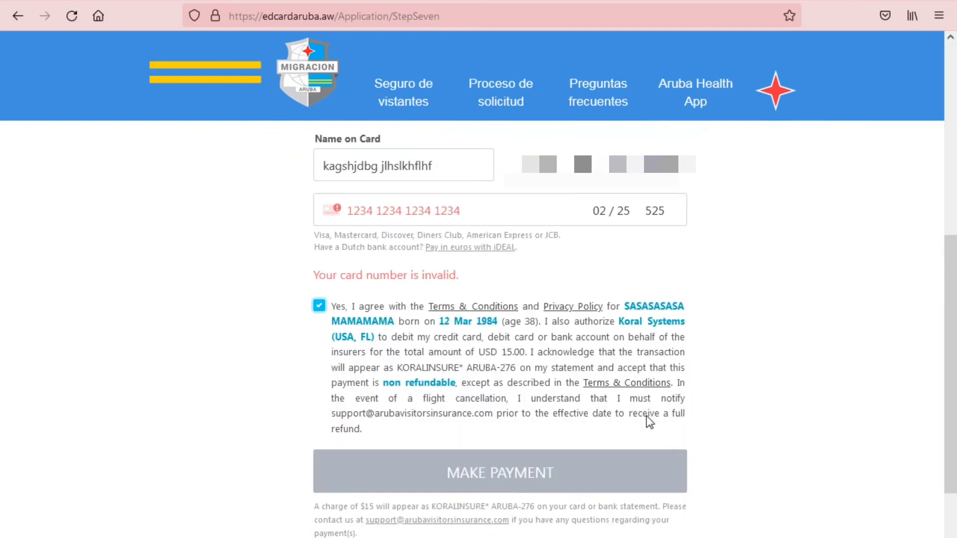
pyautogui.scroll(12, 623, 389)
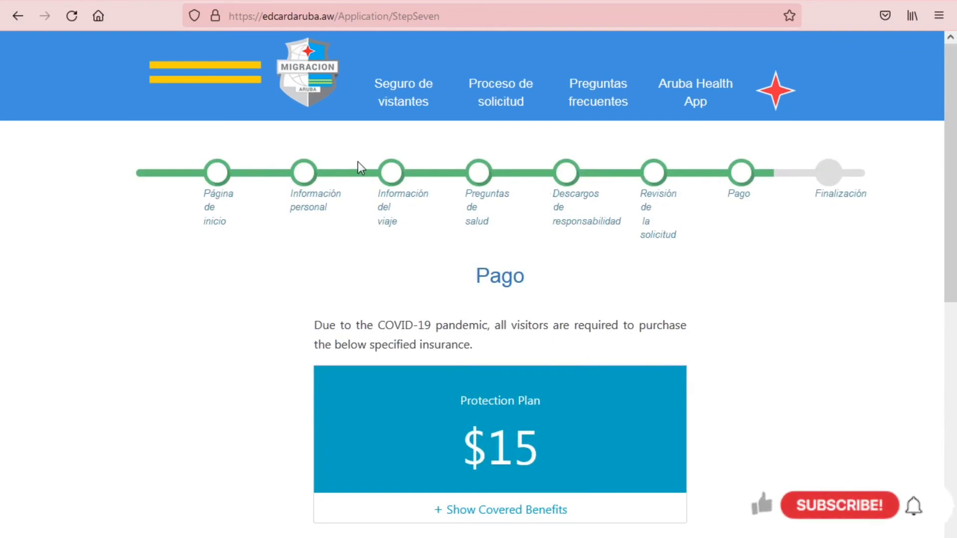